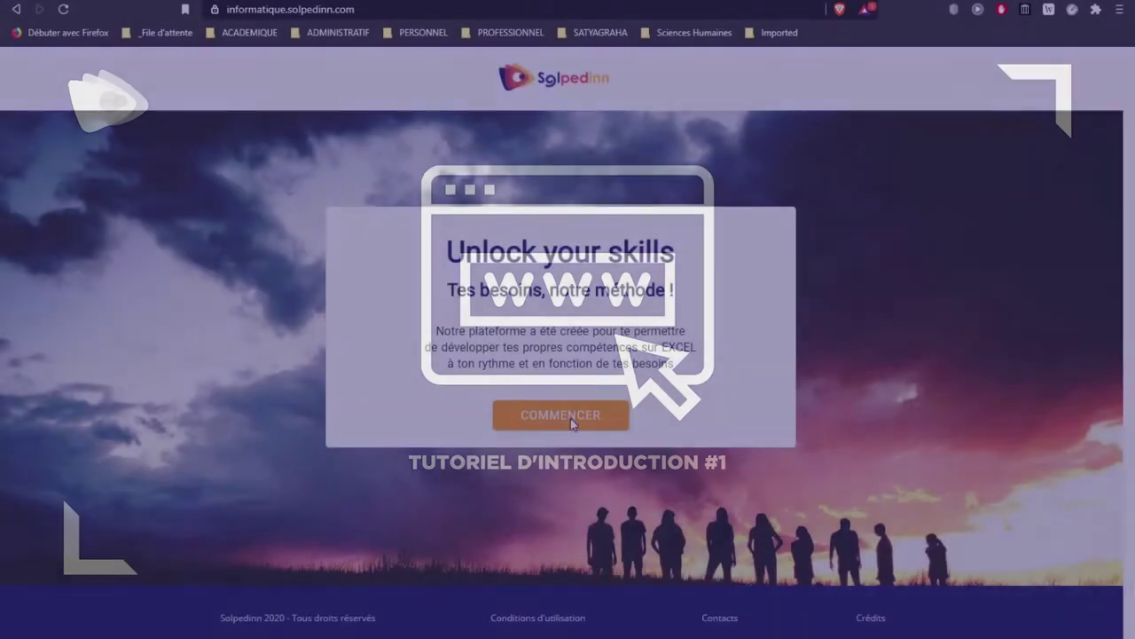
Log in to Solpedinn with the account password.
left_click(570, 418)
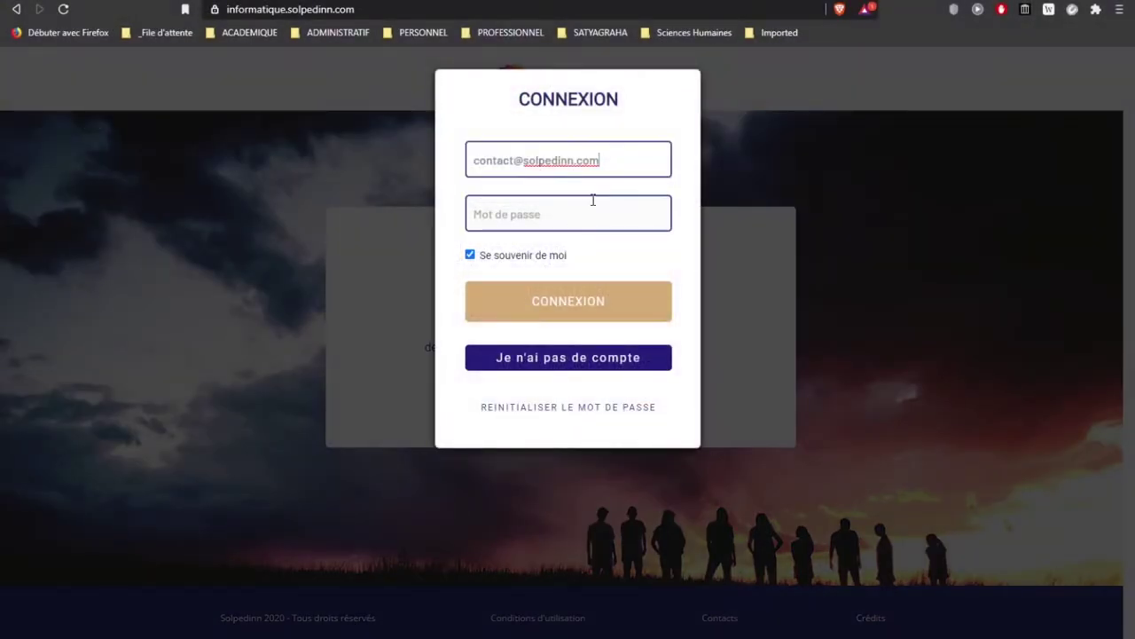
left_click(572, 215)
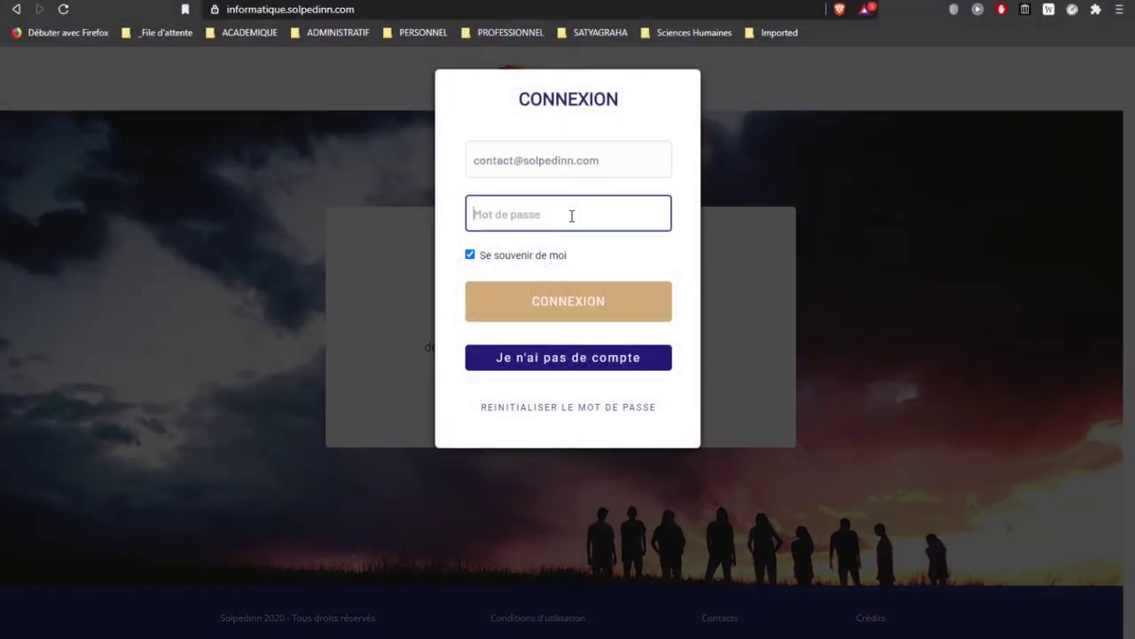
type("•••••")
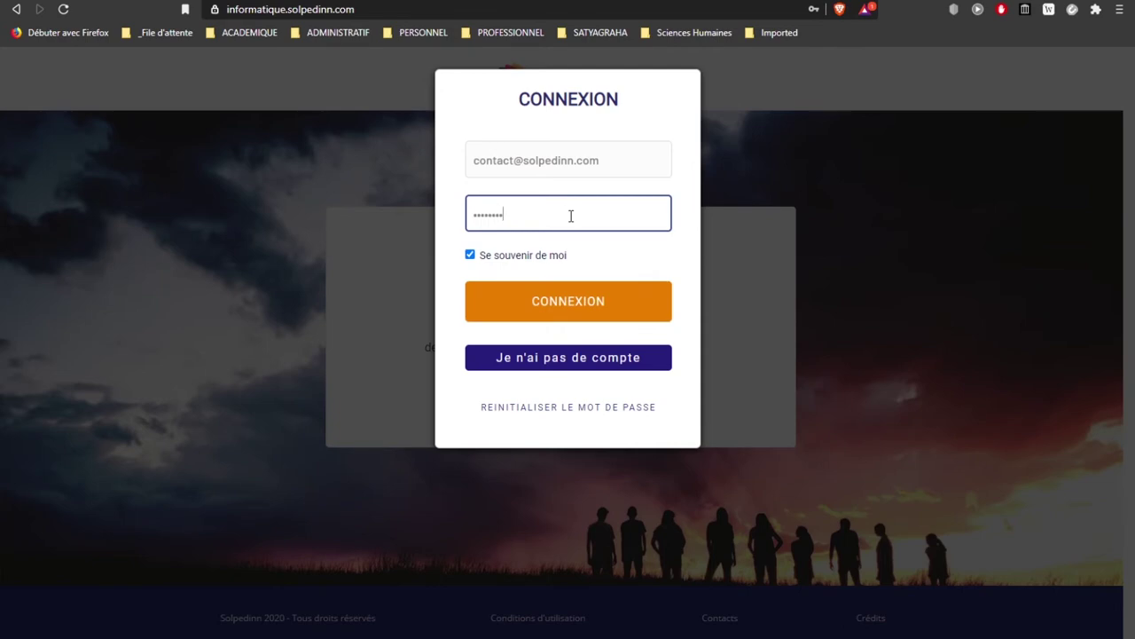
left_click(561, 312)
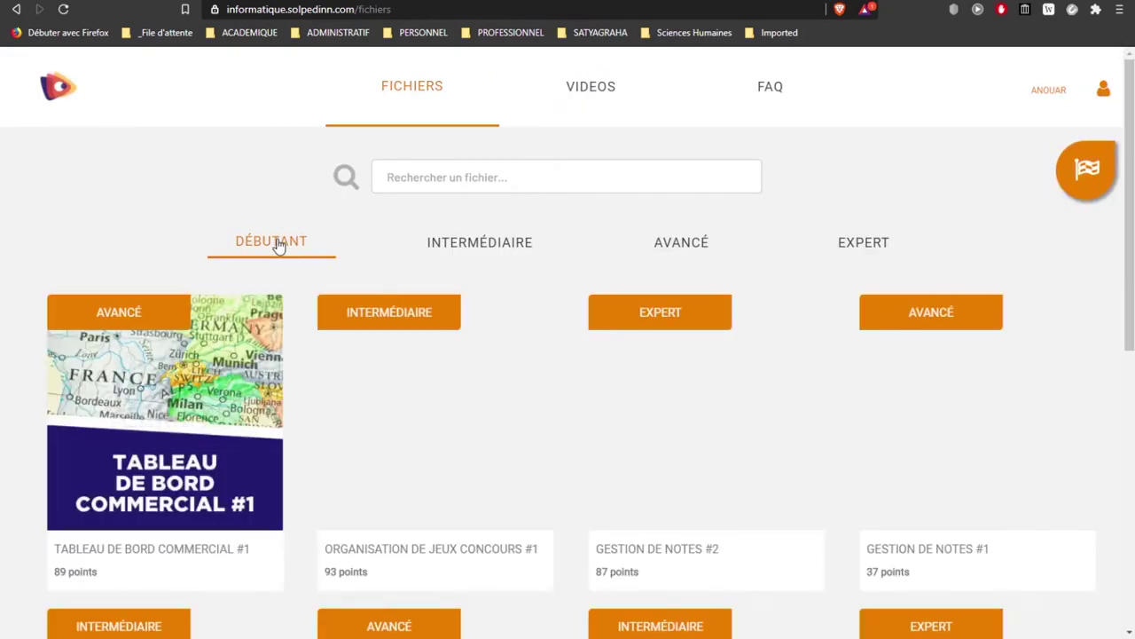
Open the beginner-level Responsable Multi-Magasins #1 file and download its workbook.
left_click(278, 245)
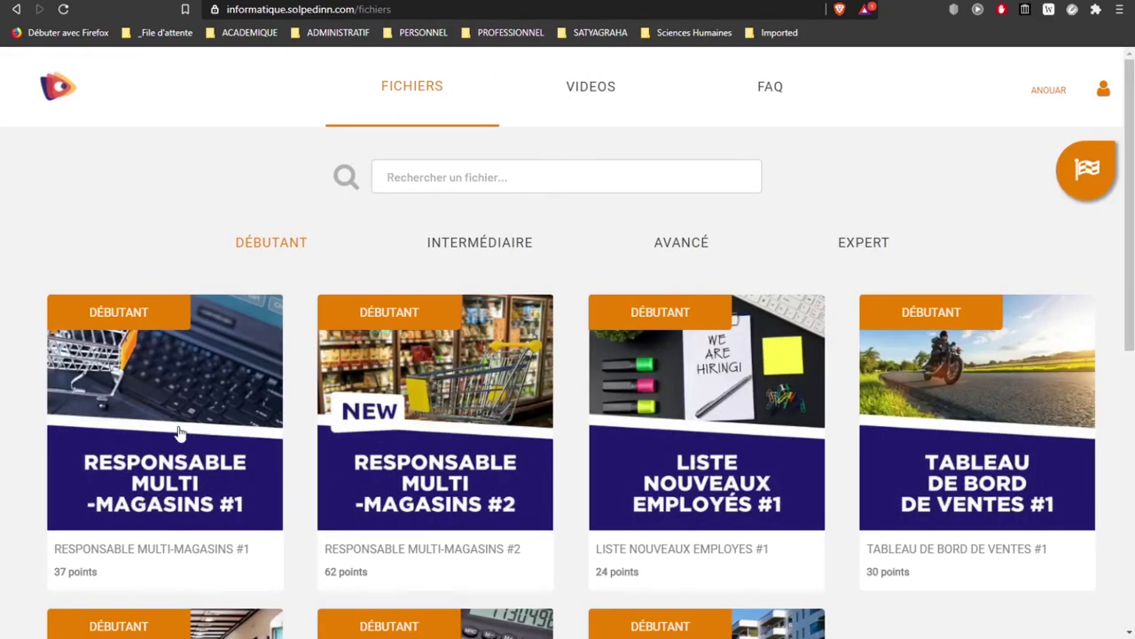
scroll(180, 433, "down", 3)
left_click(168, 259)
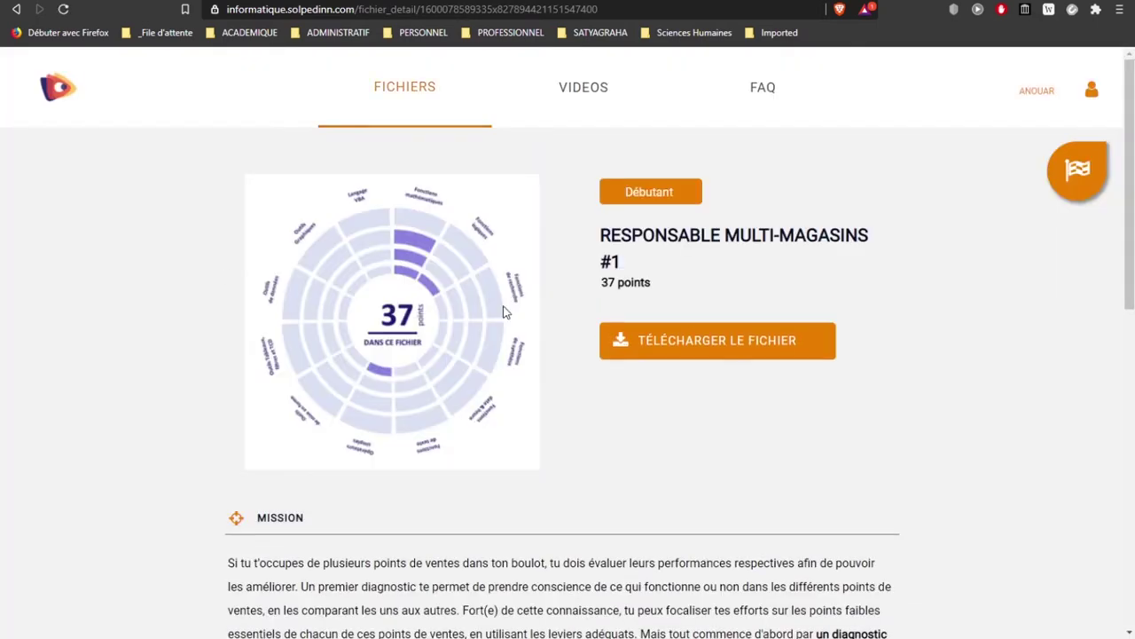
left_click(696, 342)
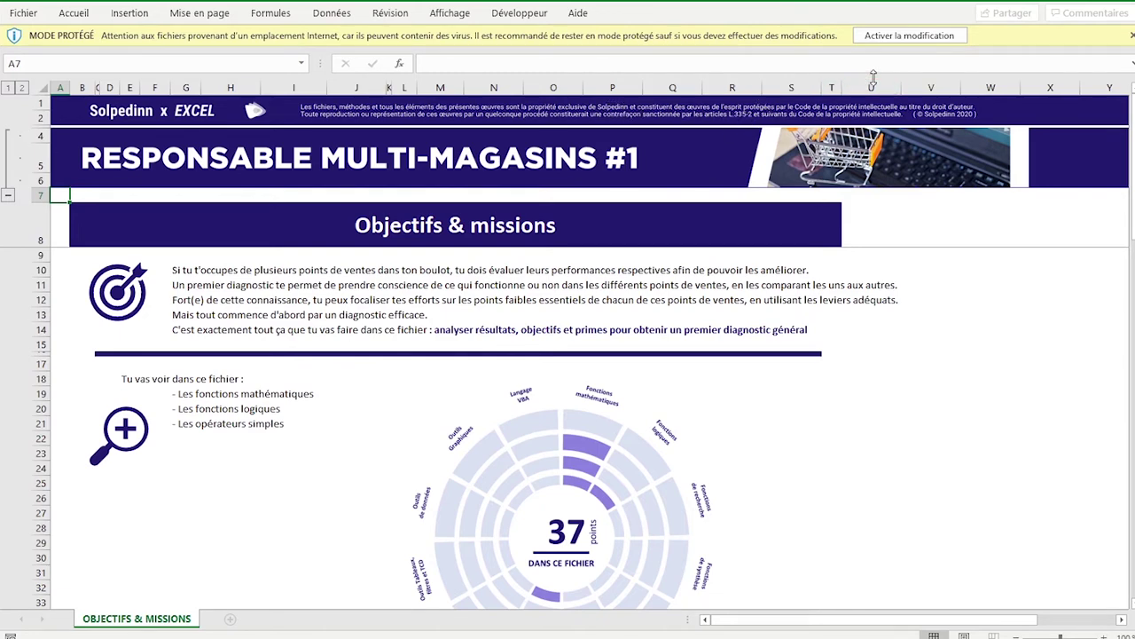
Enable editing and macros, then scroll the Objectifs & missions sheet to COMMENCER LE FICHIER.
left_click(902, 37)
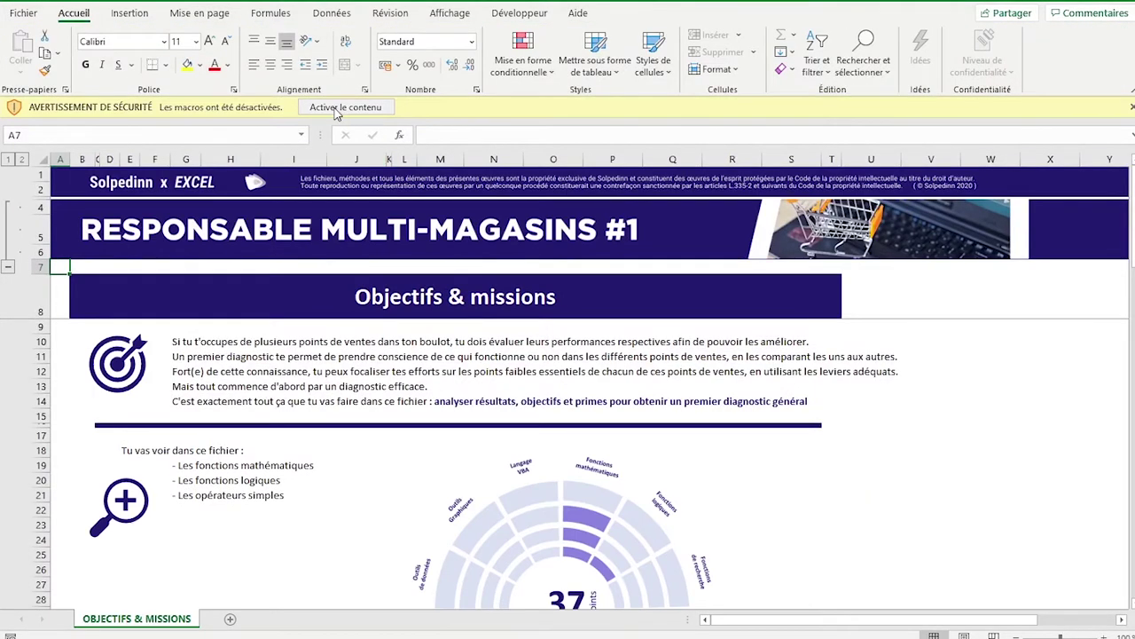
left_click(343, 107)
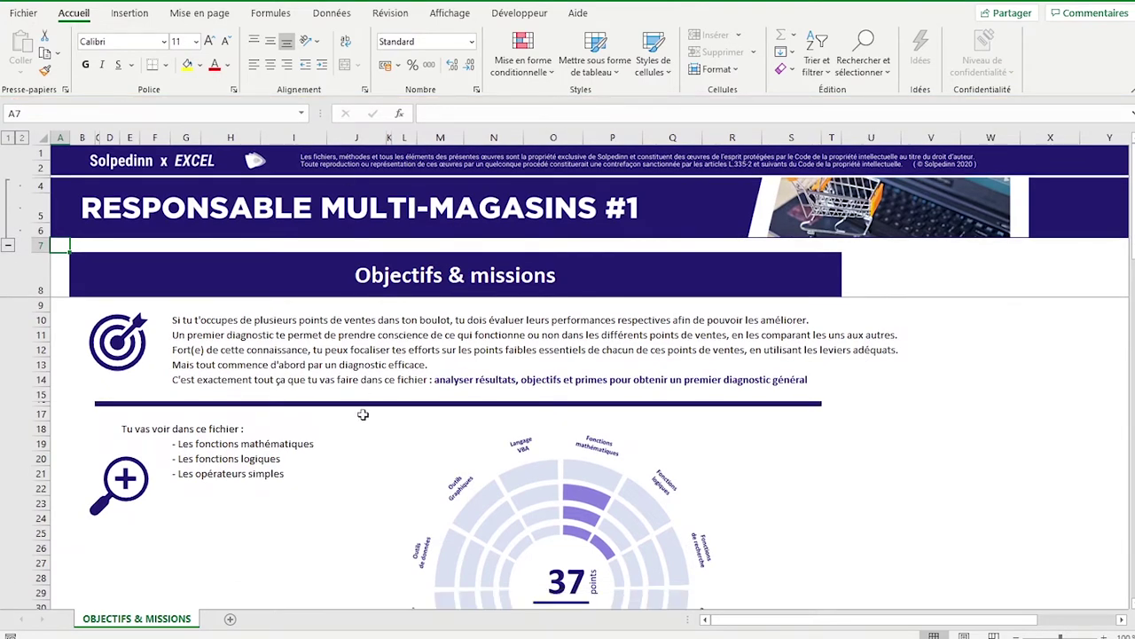
scroll(363, 414, "down", 1)
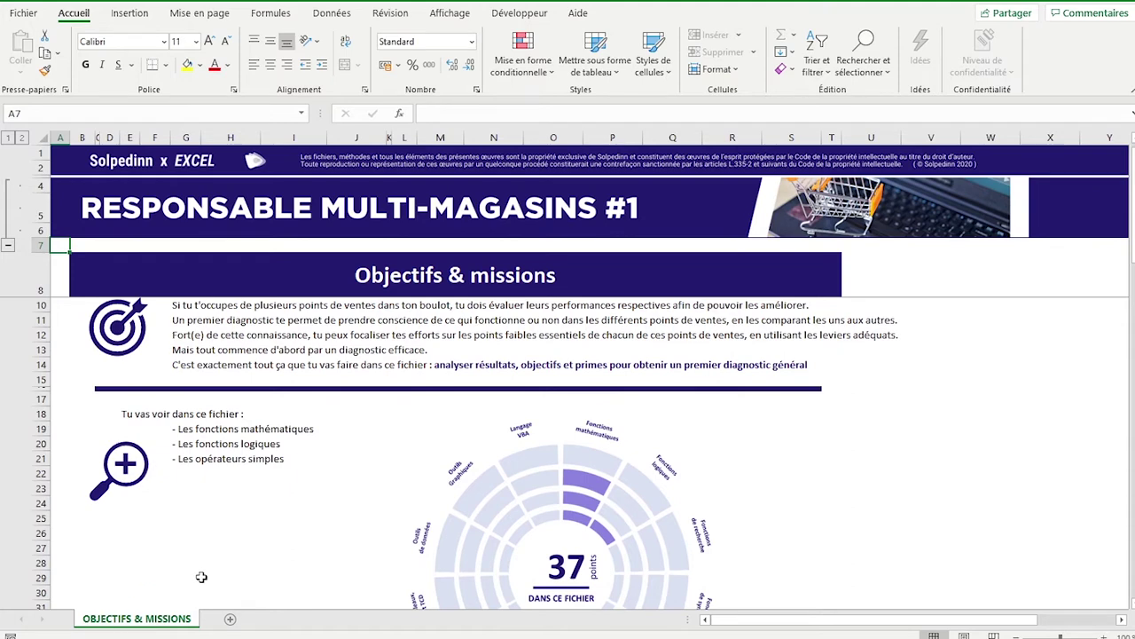
scroll(343, 504, "down", 3)
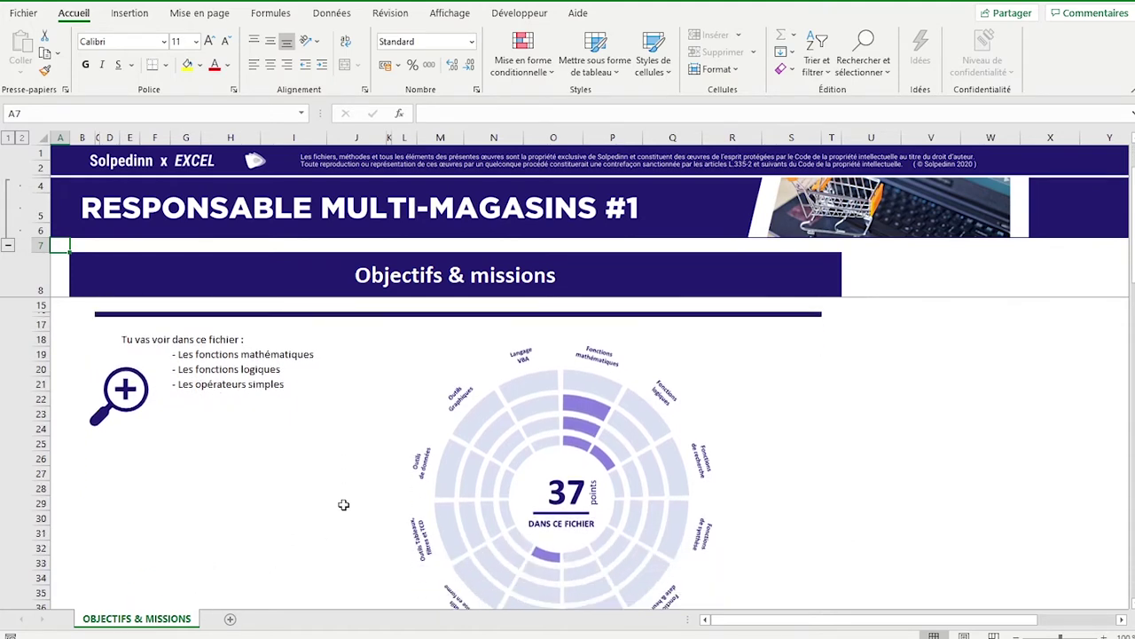
scroll(343, 505, "down", 1)
scroll(343, 504, "down", 3)
scroll(343, 505, "down", 1)
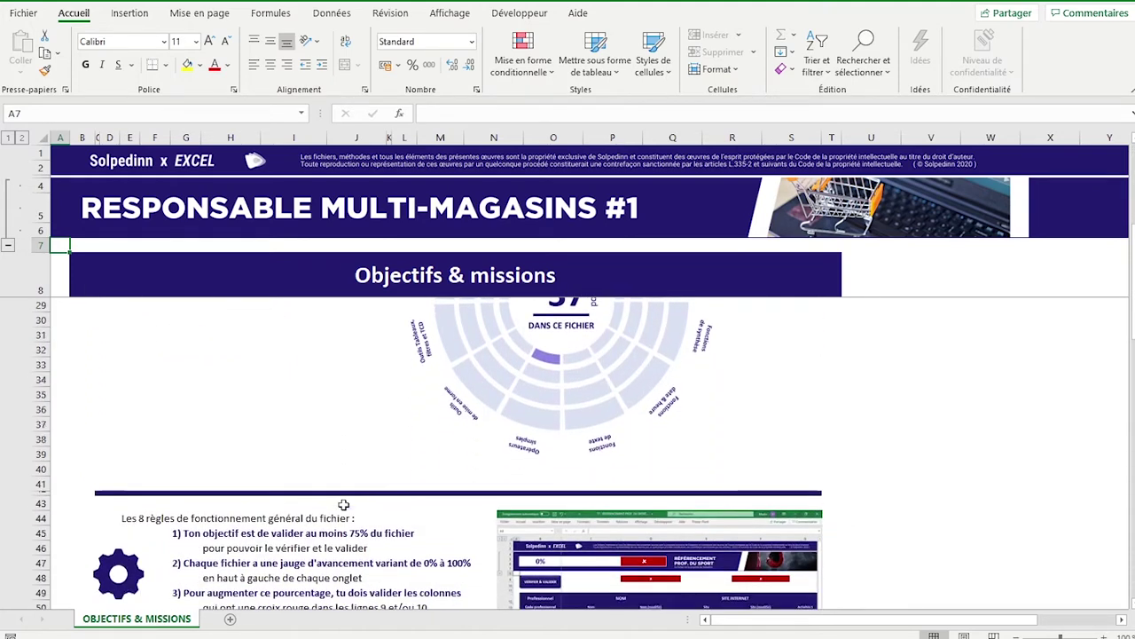
scroll(343, 505, "down", 1)
scroll(344, 504, "down", 4)
scroll(343, 503, "down", 2)
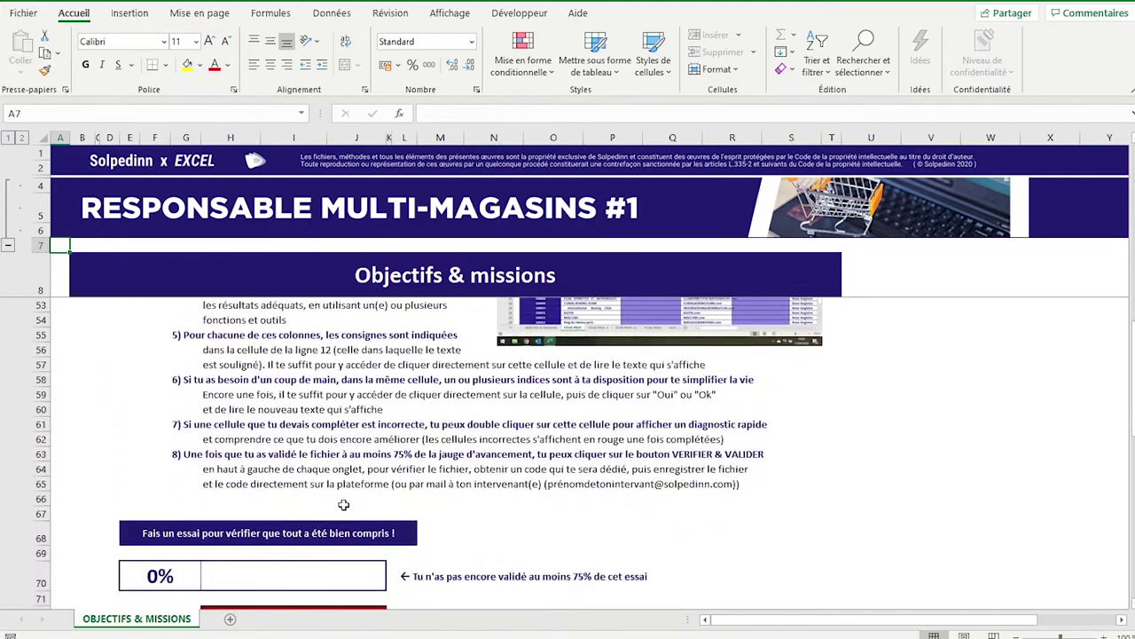
scroll(343, 504, "down", 4)
scroll(343, 503, "down", 2)
scroll(344, 504, "down", 2)
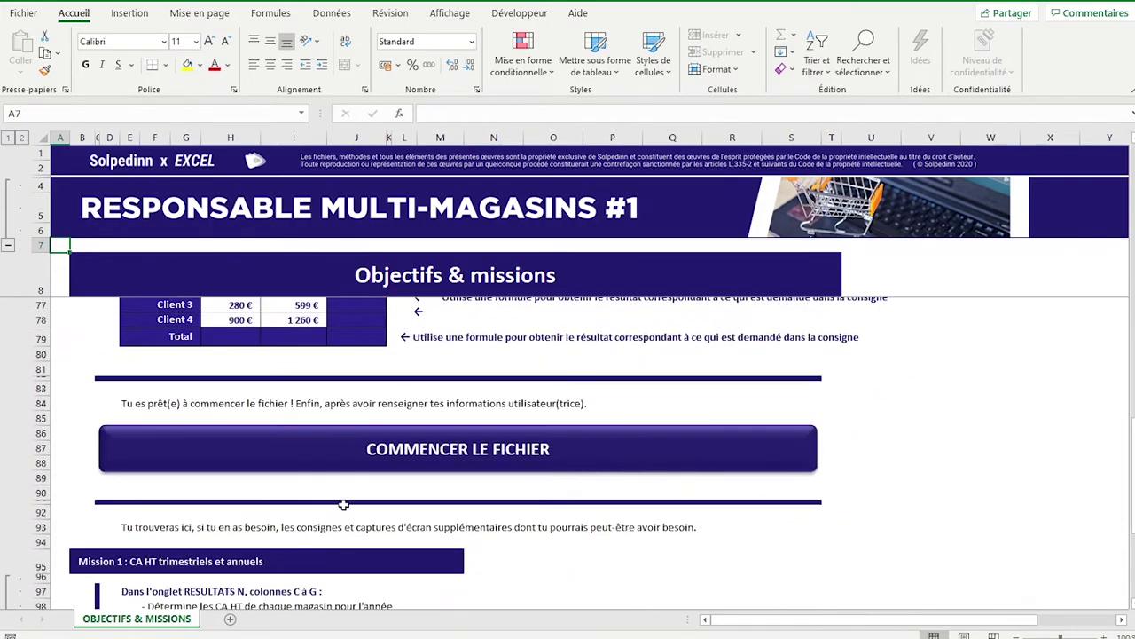
Start the file by entering the user's surname and first name.
left_click(404, 457)
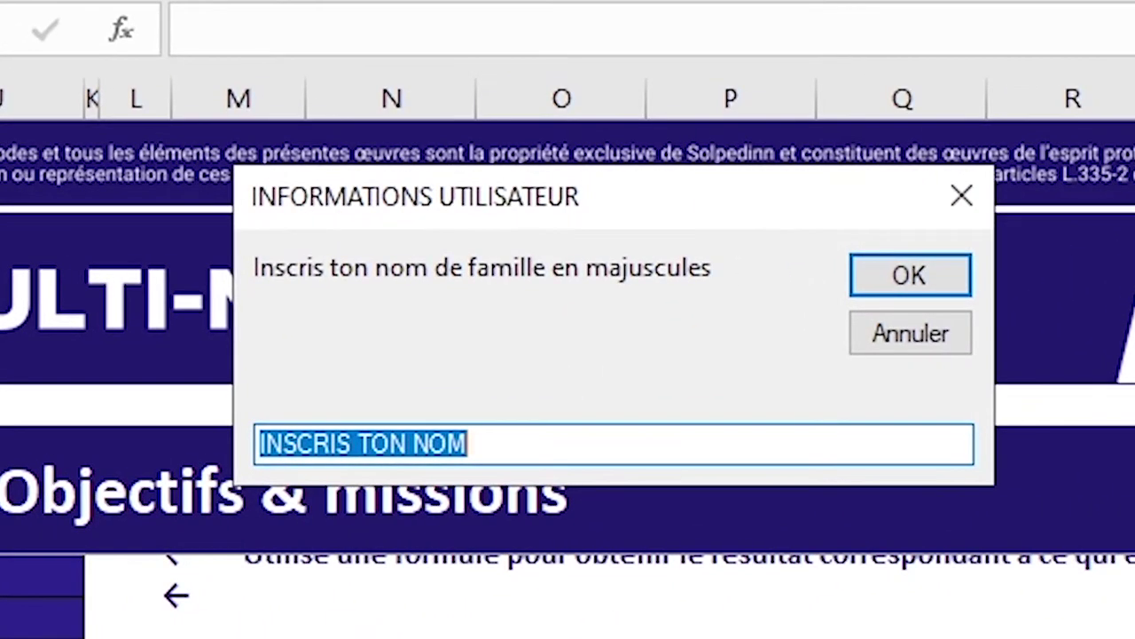
type("BE")
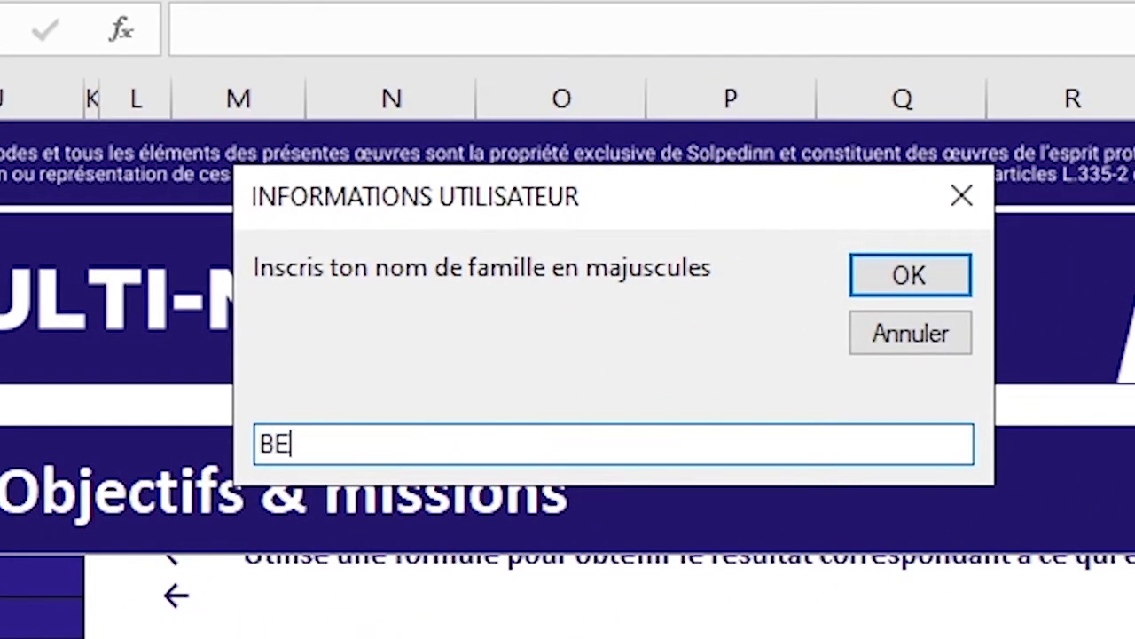
type("N ABDESSALEM")
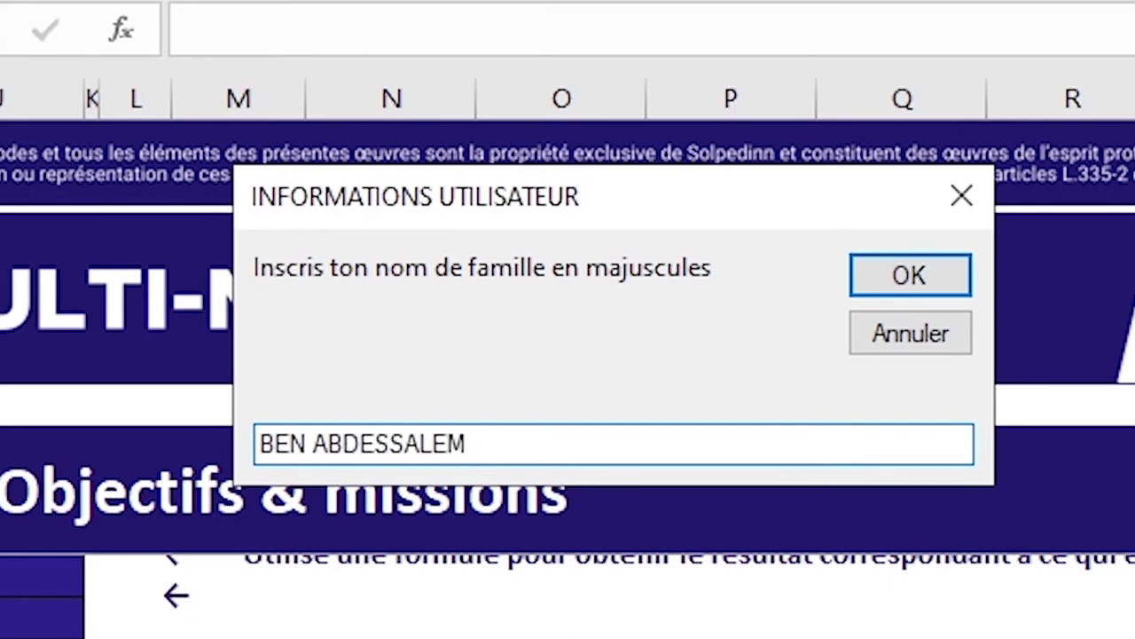
key("Return")
type("ANOUAR")
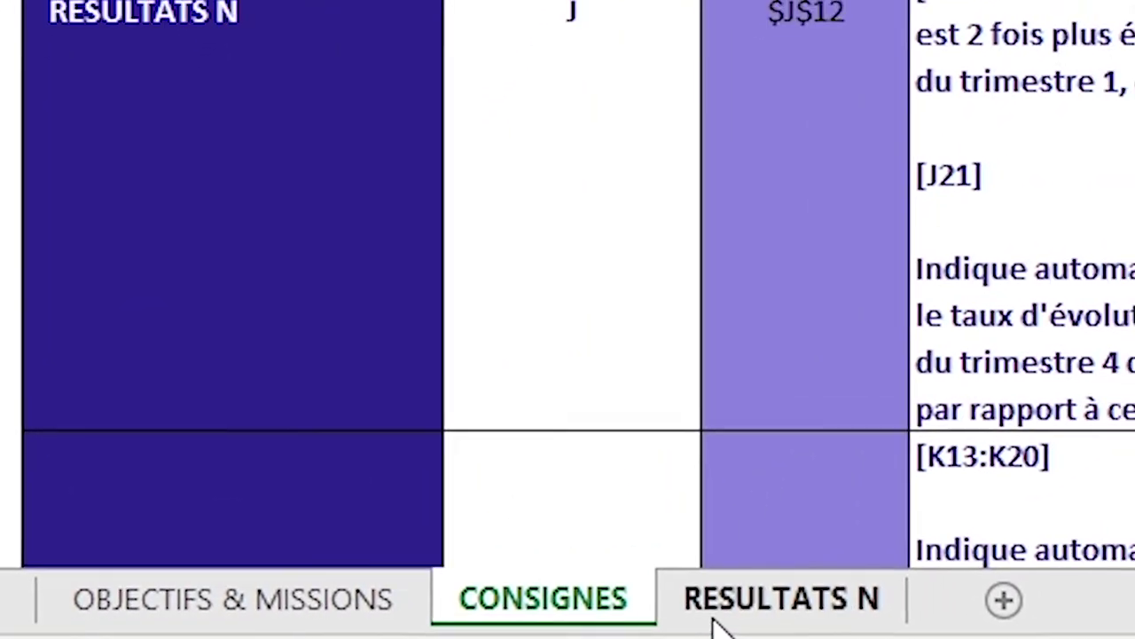
On RESULTATS N, select the quarterly sales, Total row, performance and bonus columns for review.
left_click(717, 626)
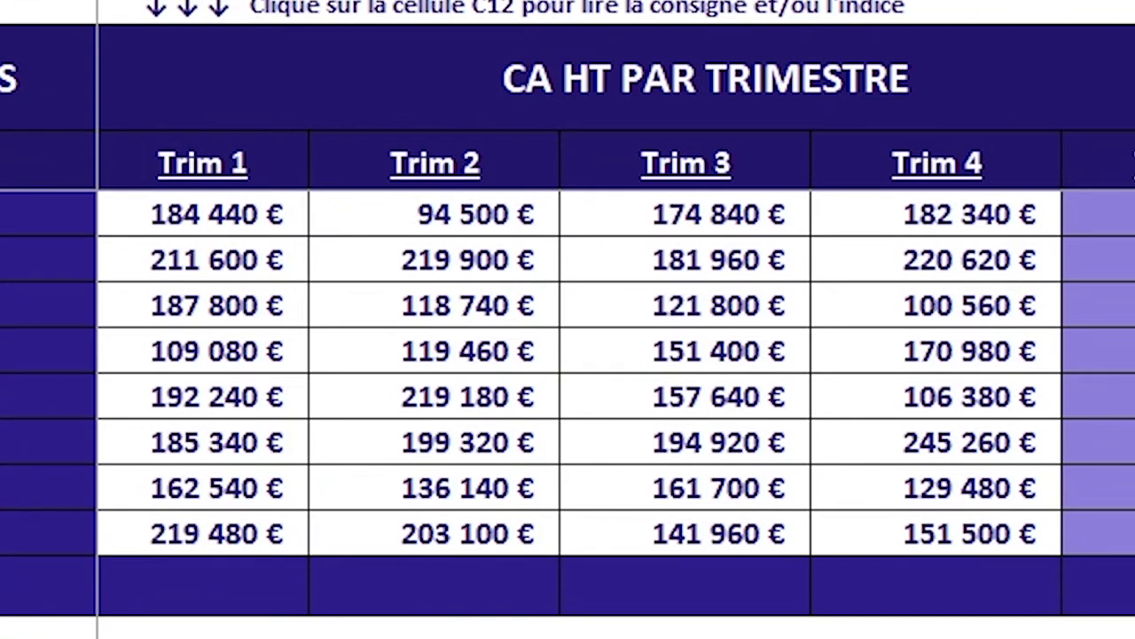
mouse_move(241, 213)
left_mouse_down()
mouse_move(880, 488)
mouse_move(913, 520)
left_mouse_up()
left_click_drag(177, 593, 931, 599)
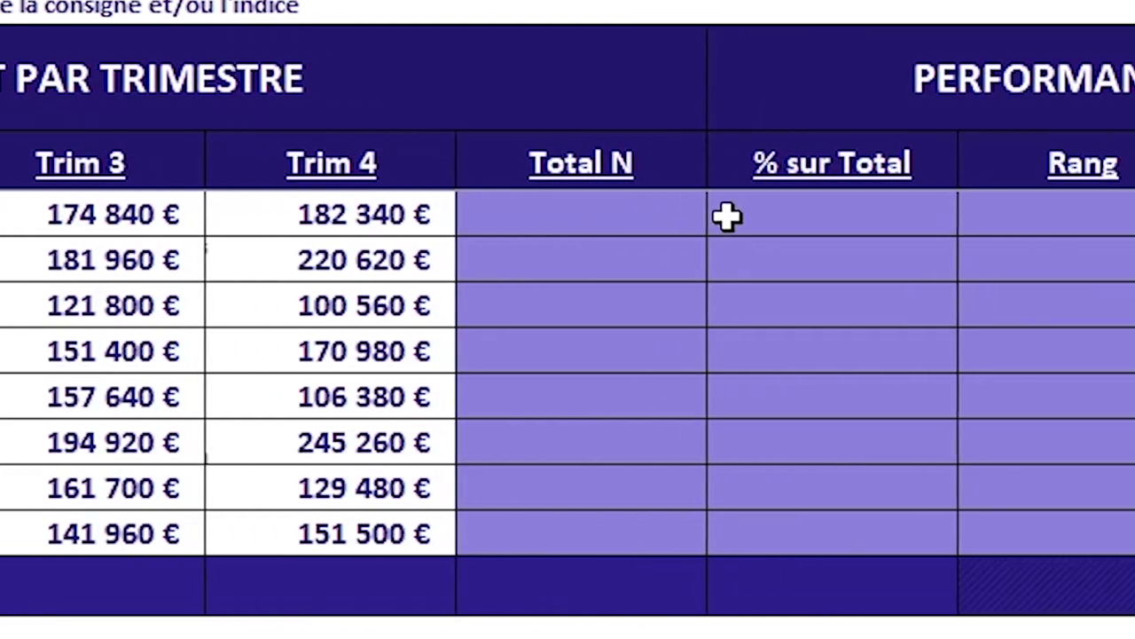
left_click_drag(691, 216, 1127, 532)
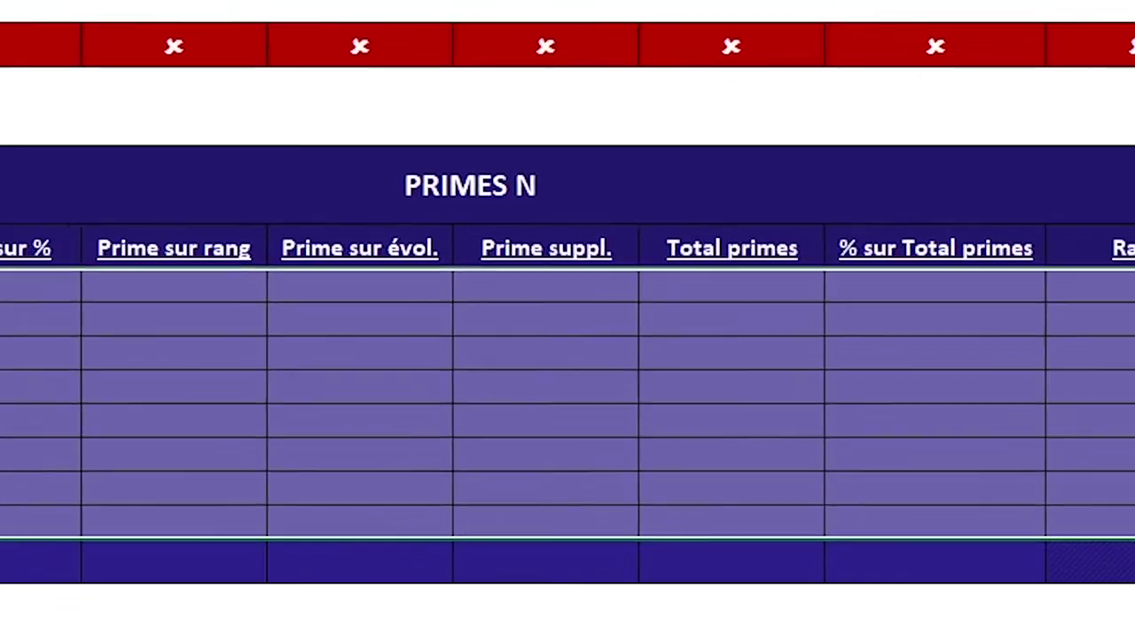
left_click_drag(1126, 532, 1002, 504)
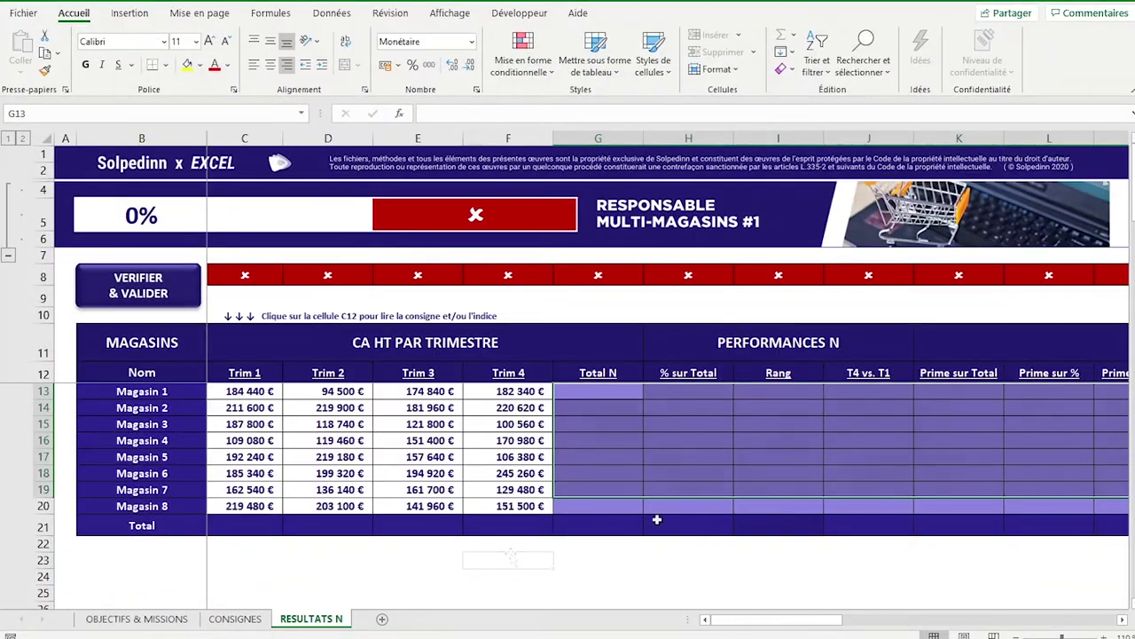
left_click(510, 557)
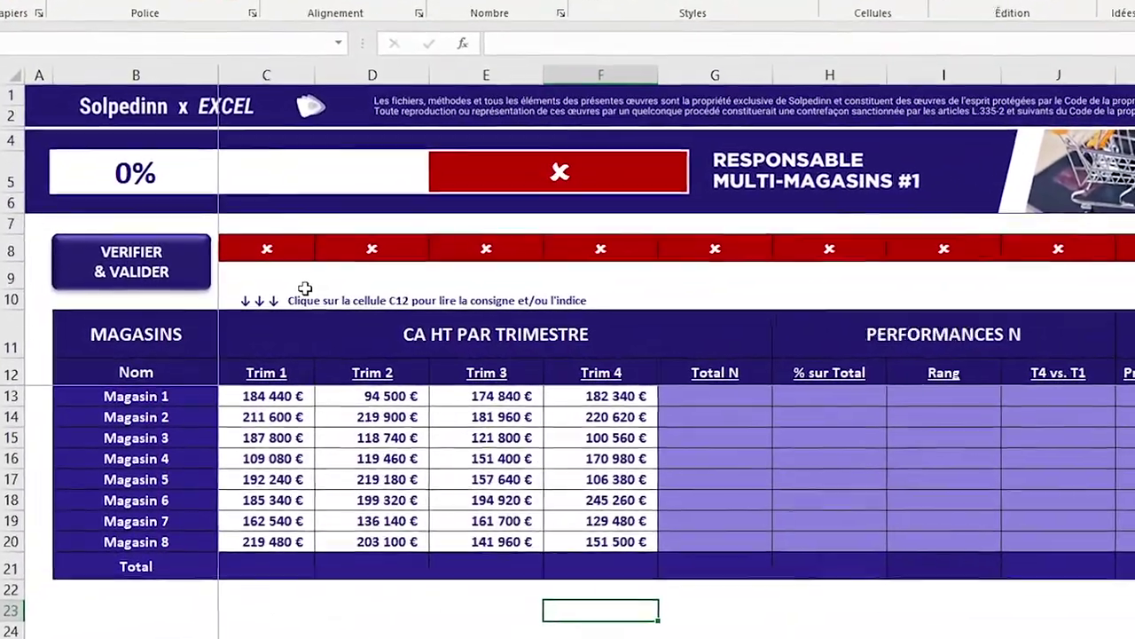
left_click(299, 580)
left_click(413, 590)
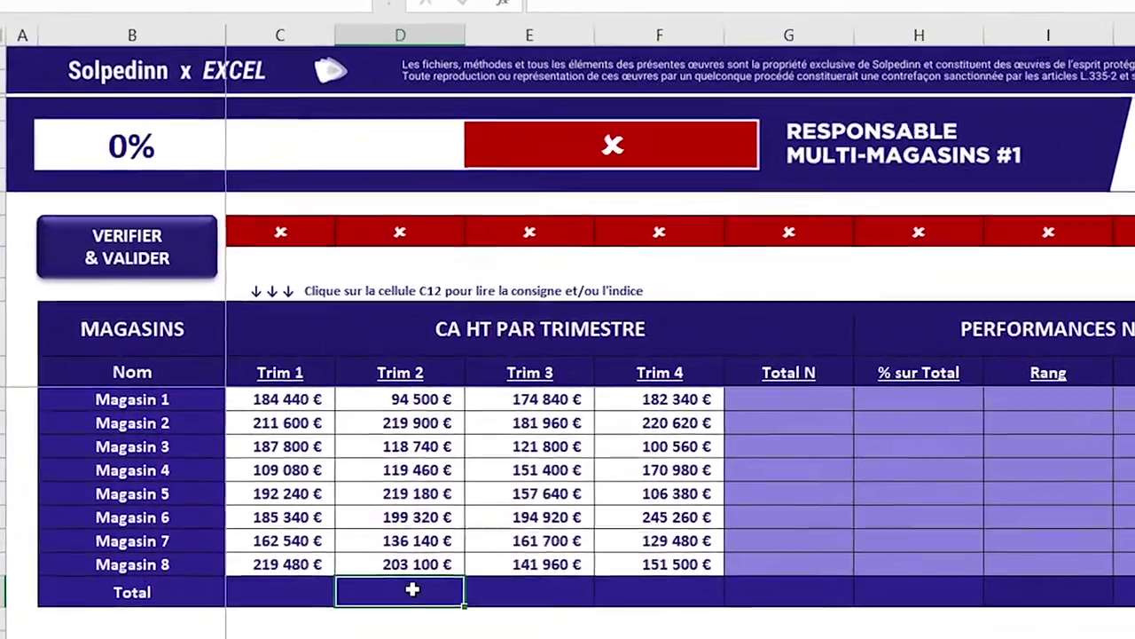
left_click(519, 587)
left_click(654, 585)
left_click_drag(783, 406, 782, 573)
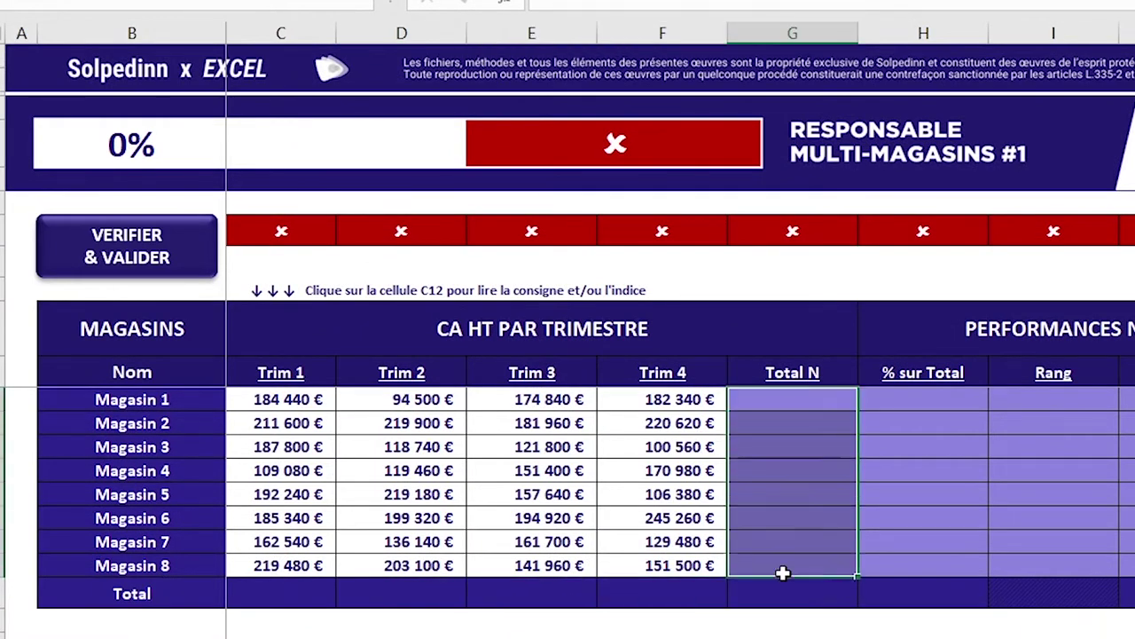
left_click(295, 379)
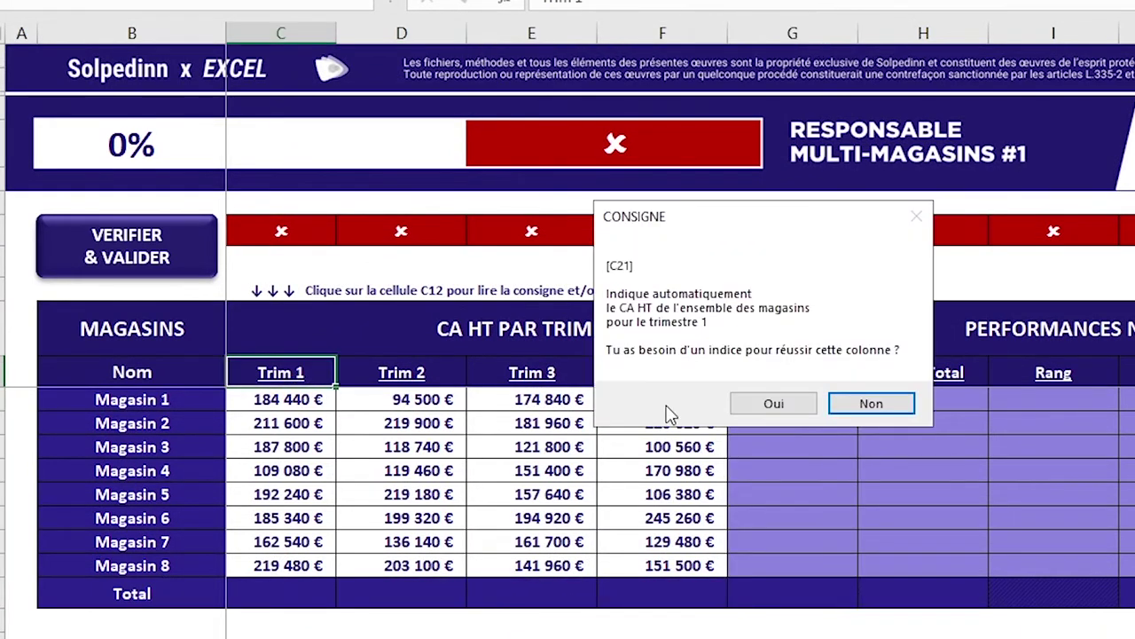
left_click(795, 408)
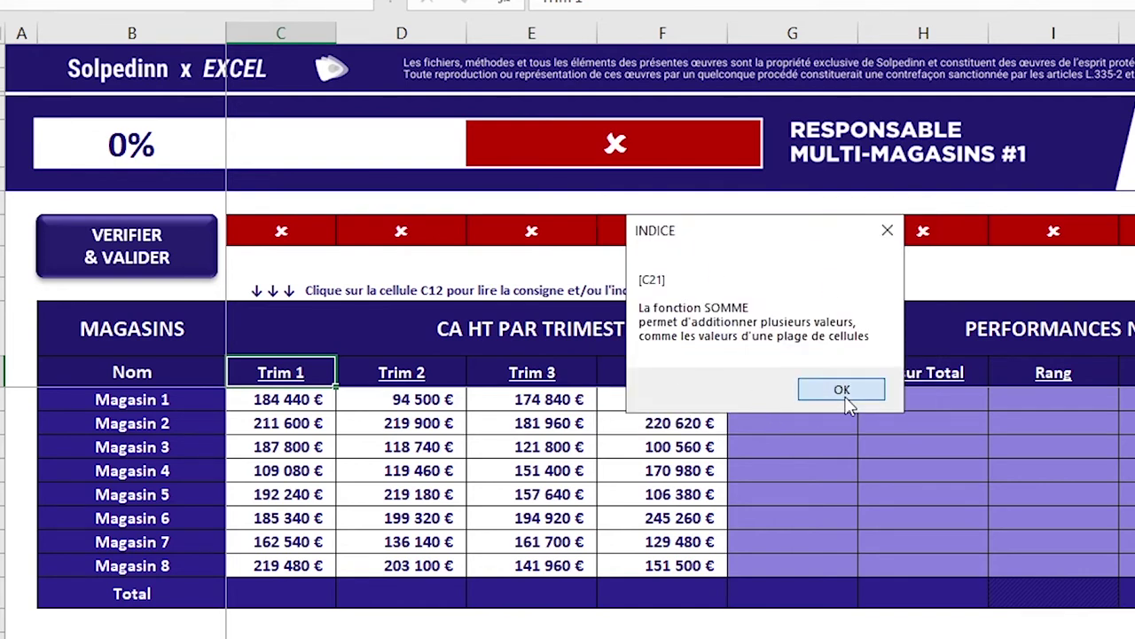
left_click(843, 390)
left_click(294, 596)
type("=SOM")
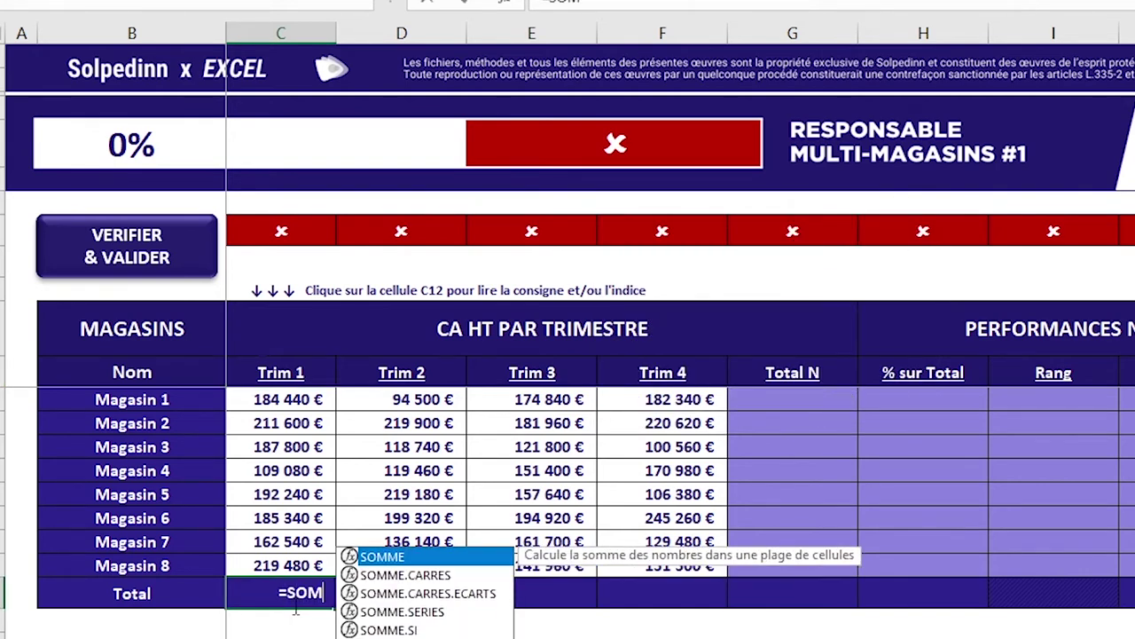
type("ME(")
left_click_drag(302, 400, 310, 559)
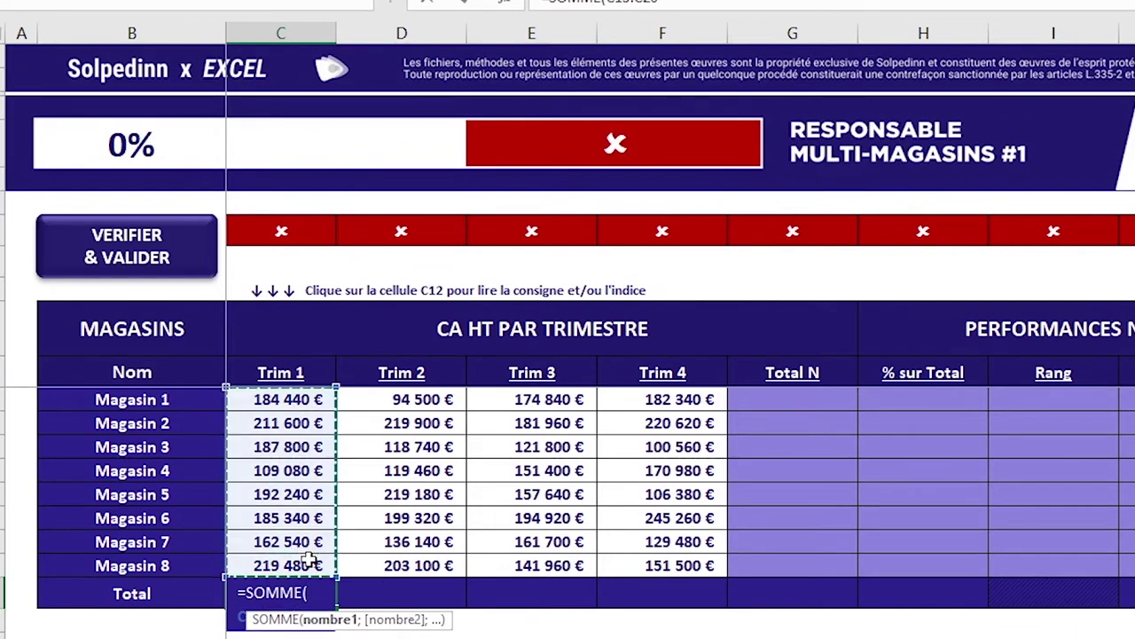
key("Return")
left_click(316, 593)
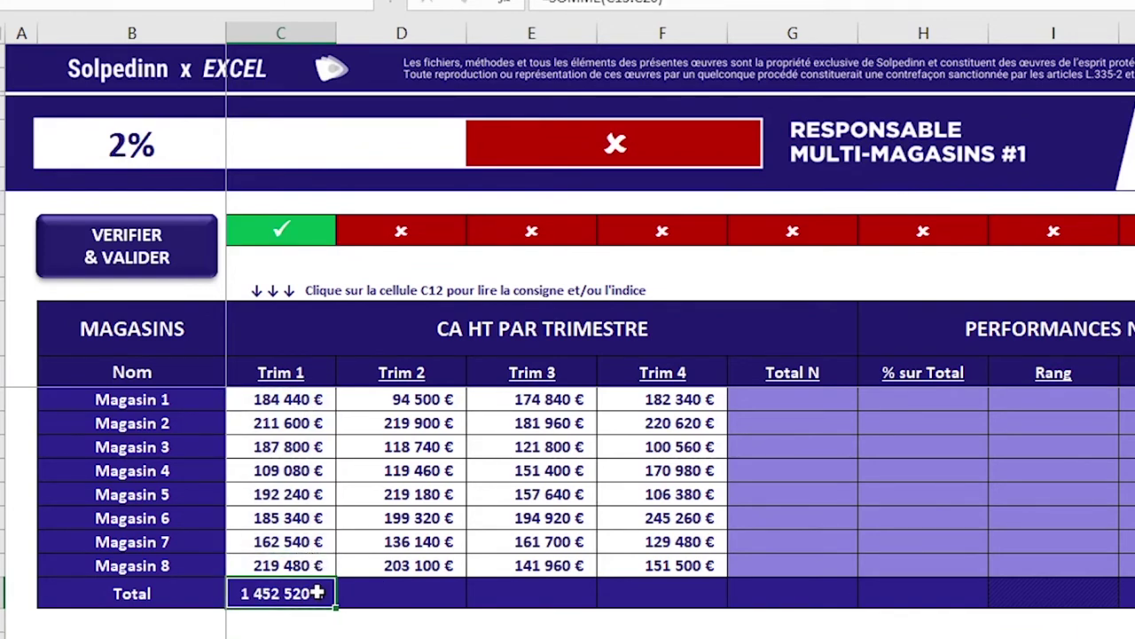
key("Delete")
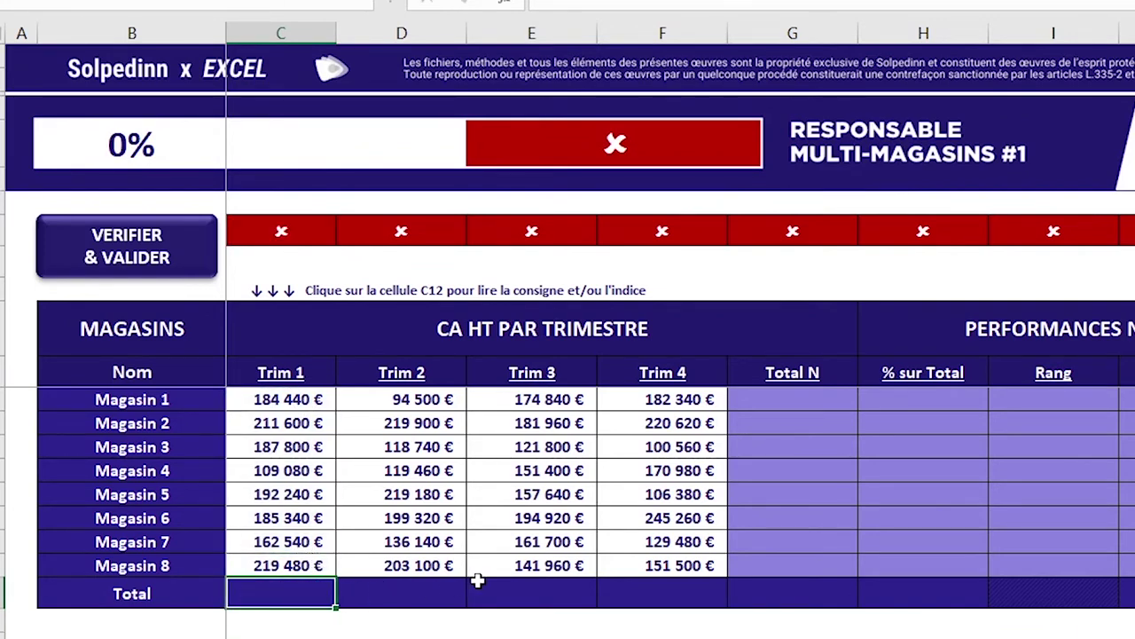
left_click(401, 633)
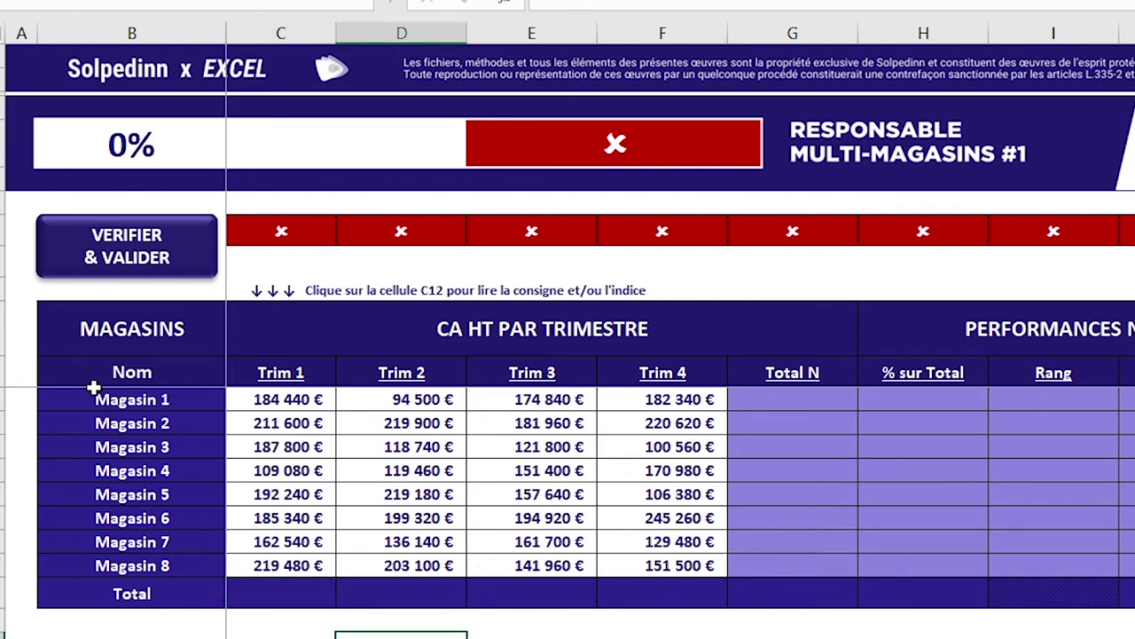
left_click(24, 381)
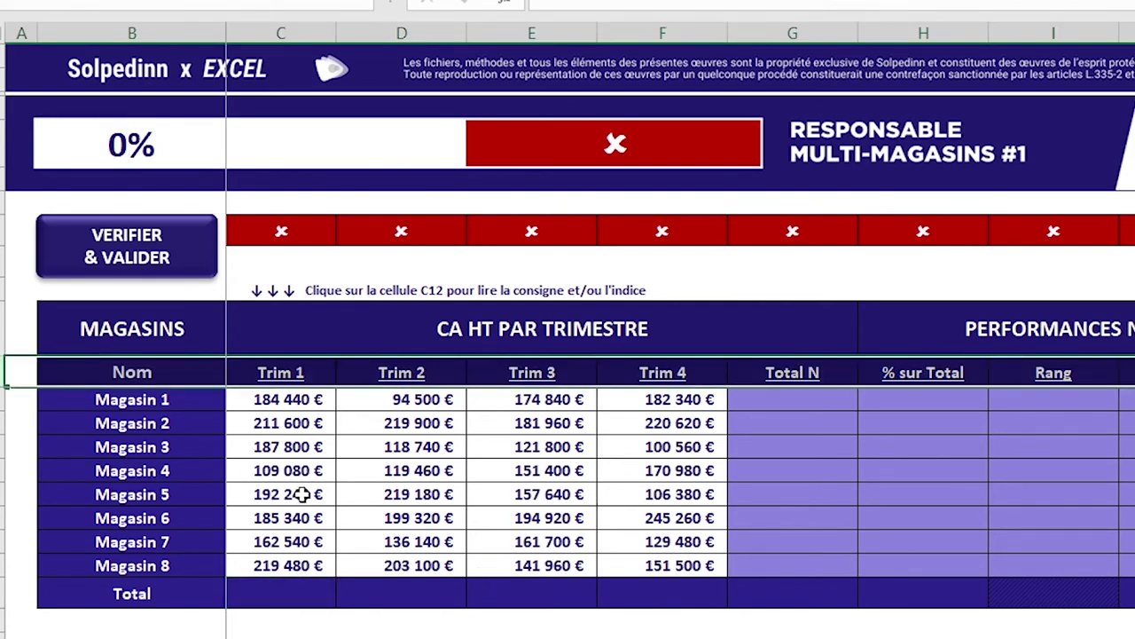
left_click(296, 373)
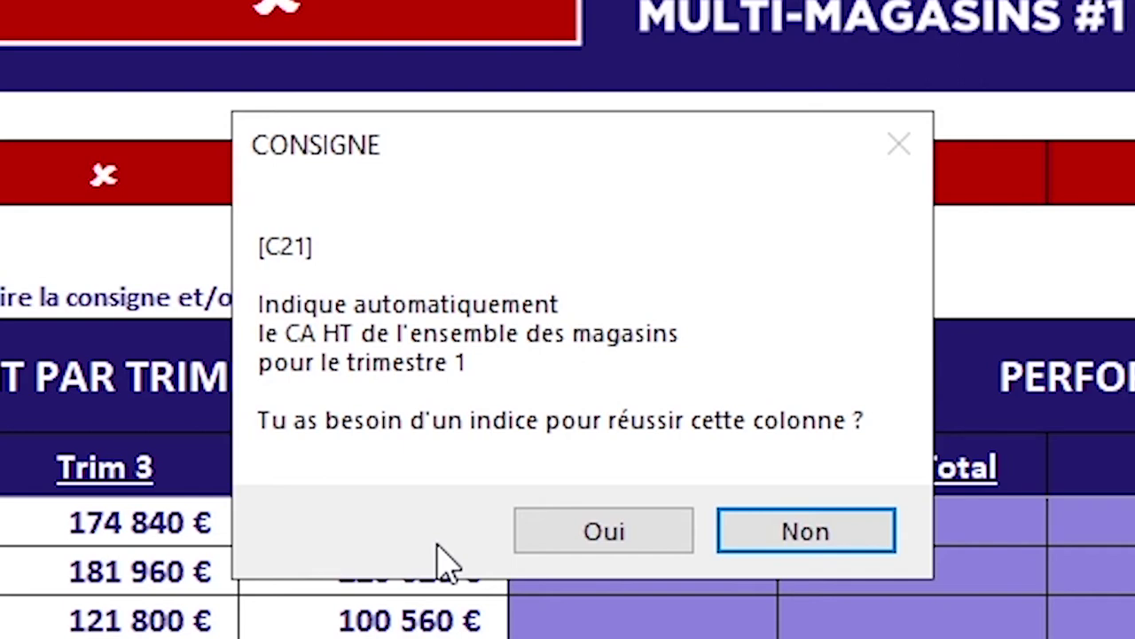
left_click(612, 550)
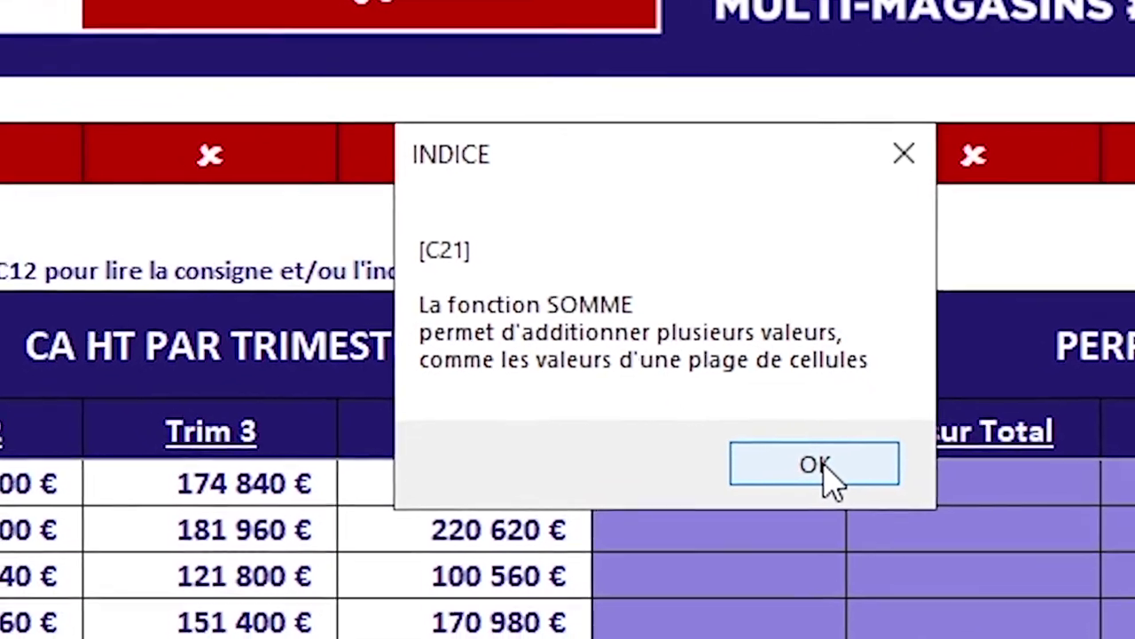
left_click(754, 502)
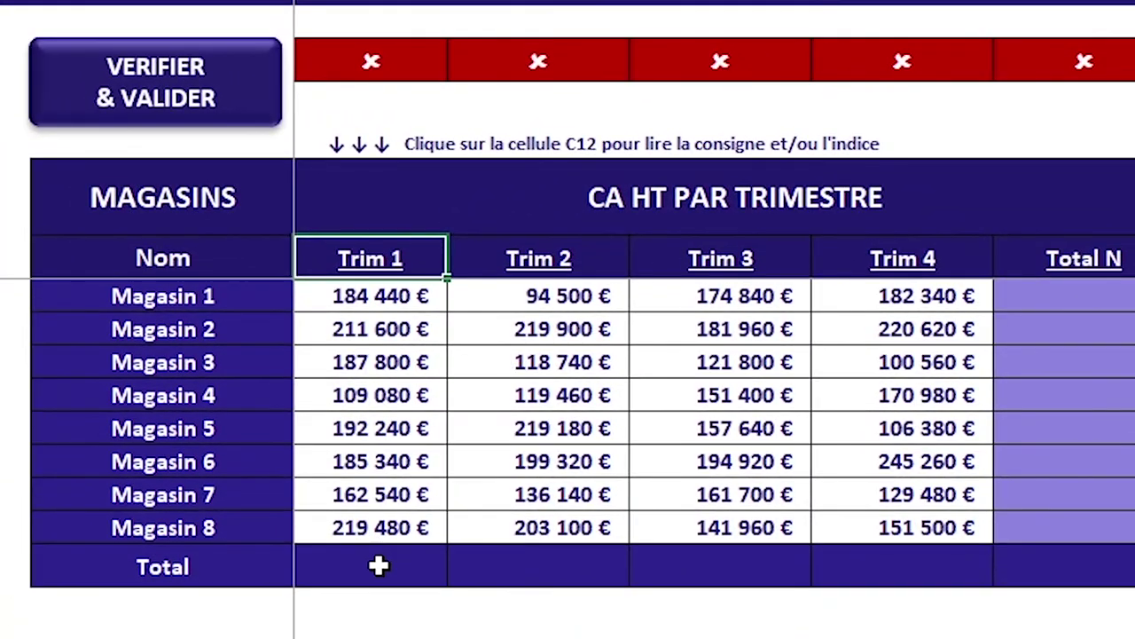
Enter =SOMME(C13:C20) in C21 to total Trim 1 sales at 1 452 520 €.
left_click(380, 564)
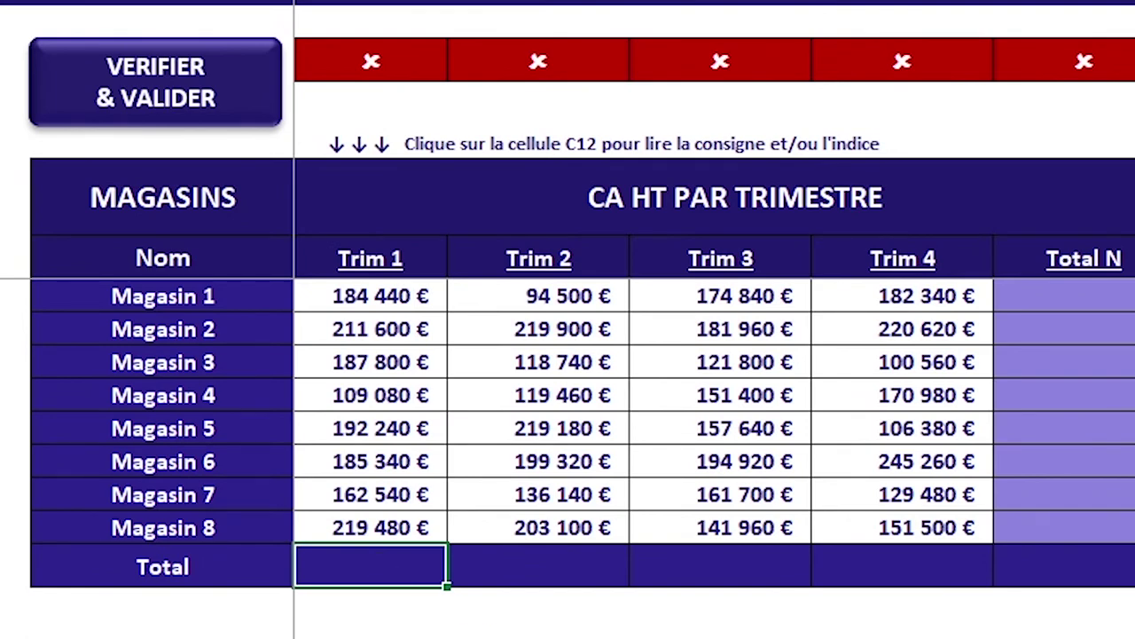
type("=")
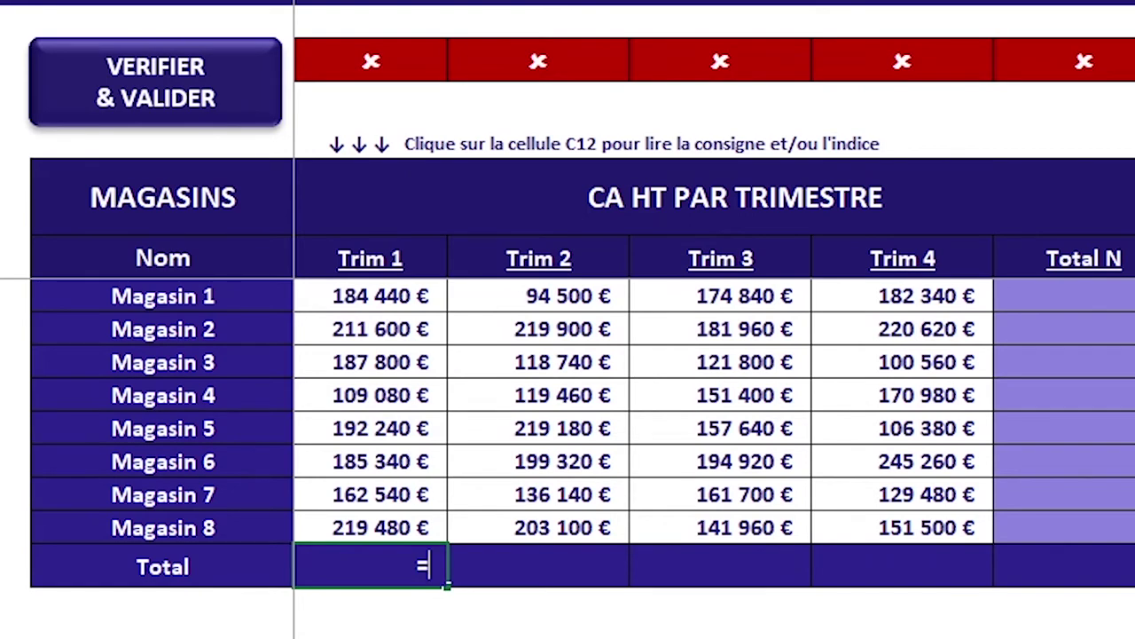
type("SOMME")
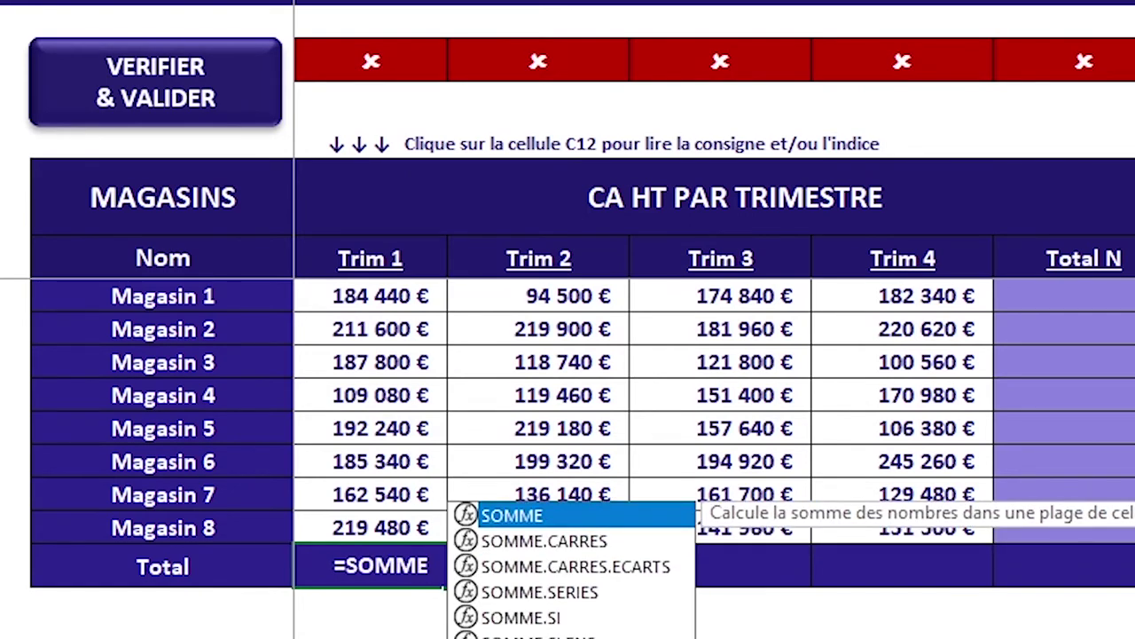
type("(")
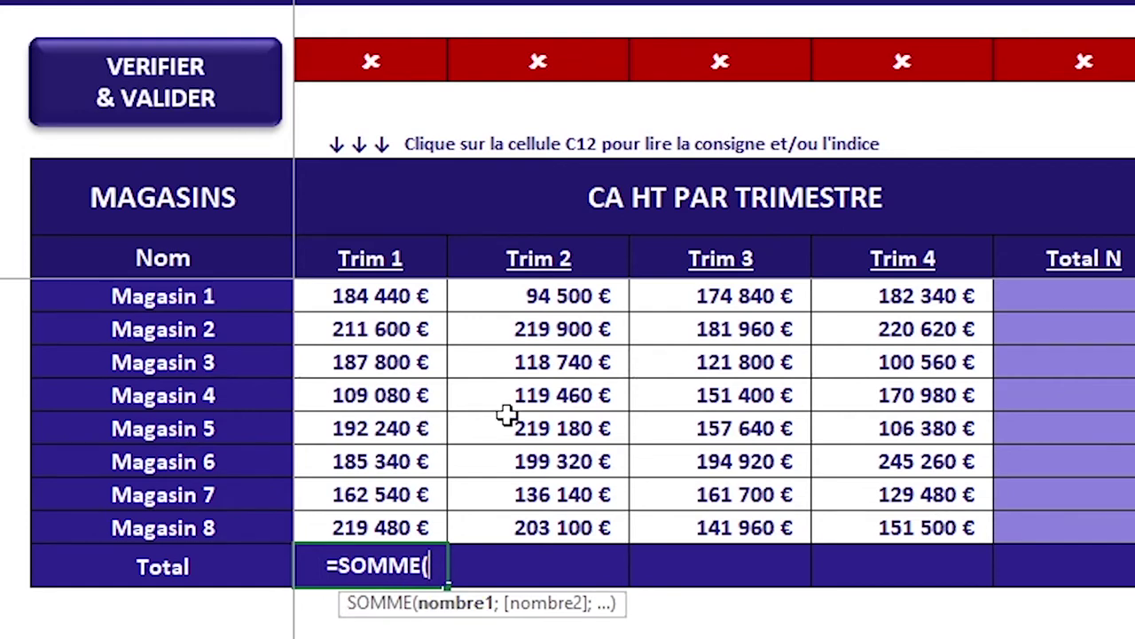
left_click(388, 299)
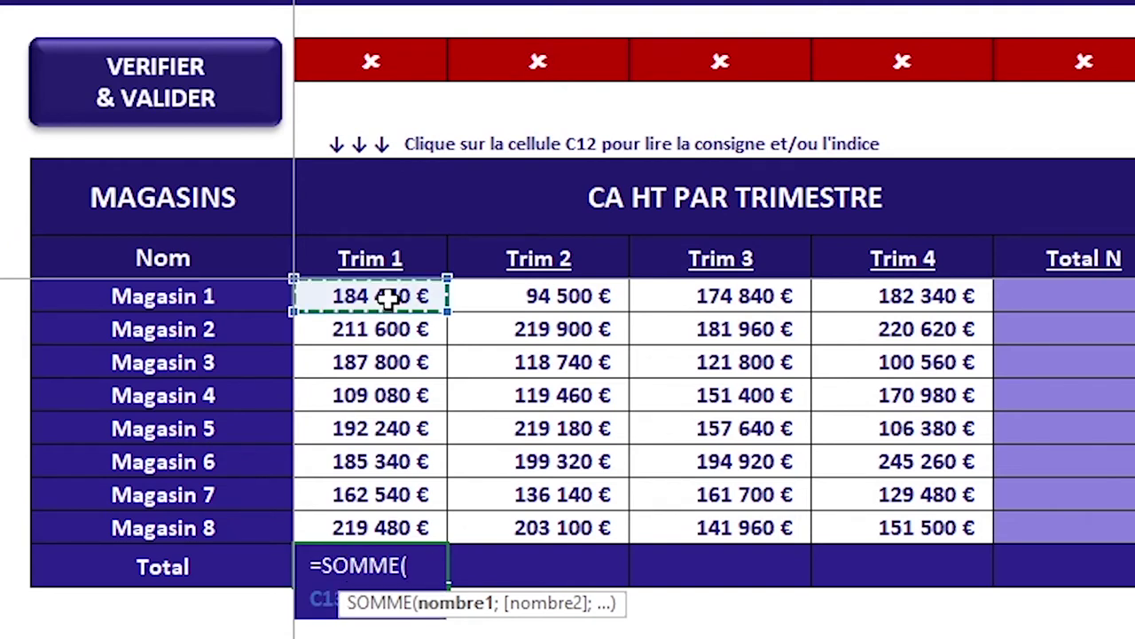
left_click_drag(388, 299, 393, 520)
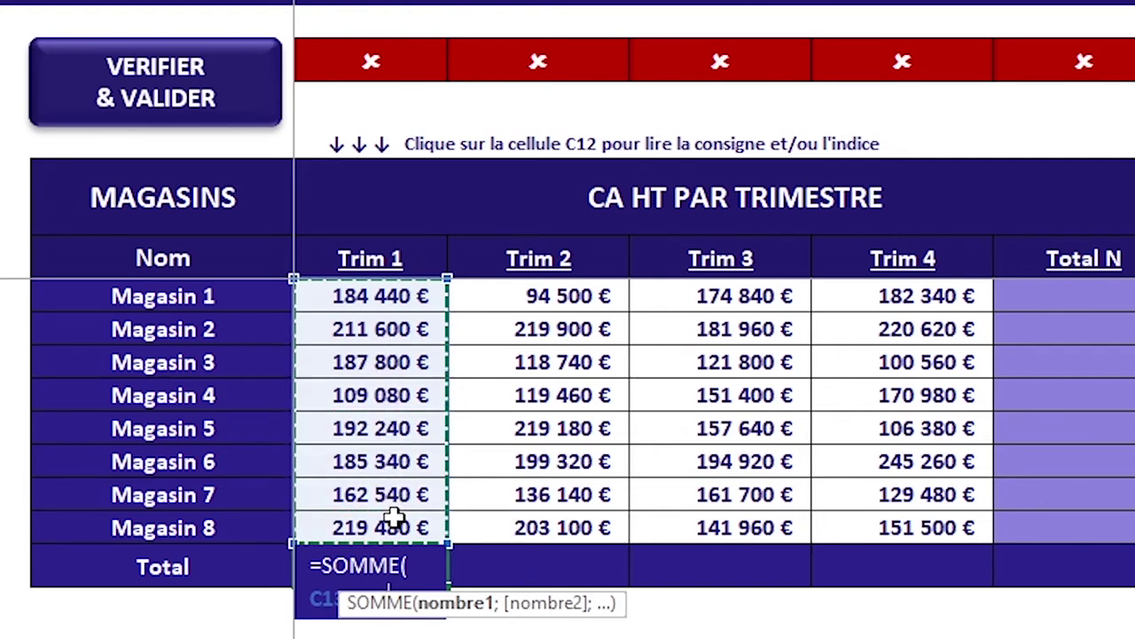
type(")")
key("Return")
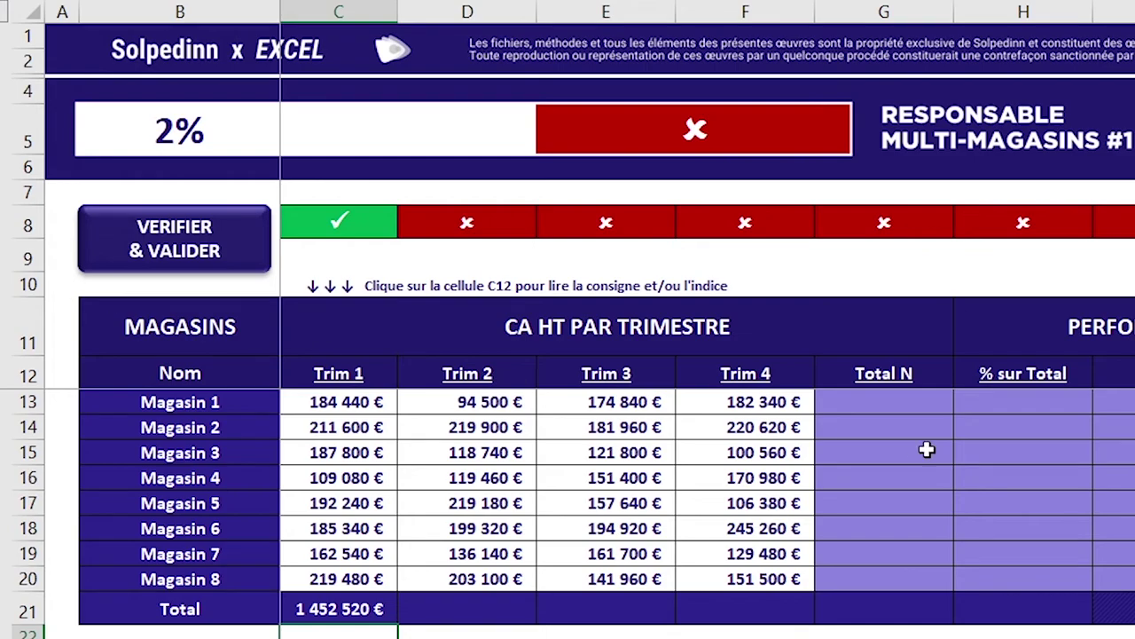
left_click(931, 9)
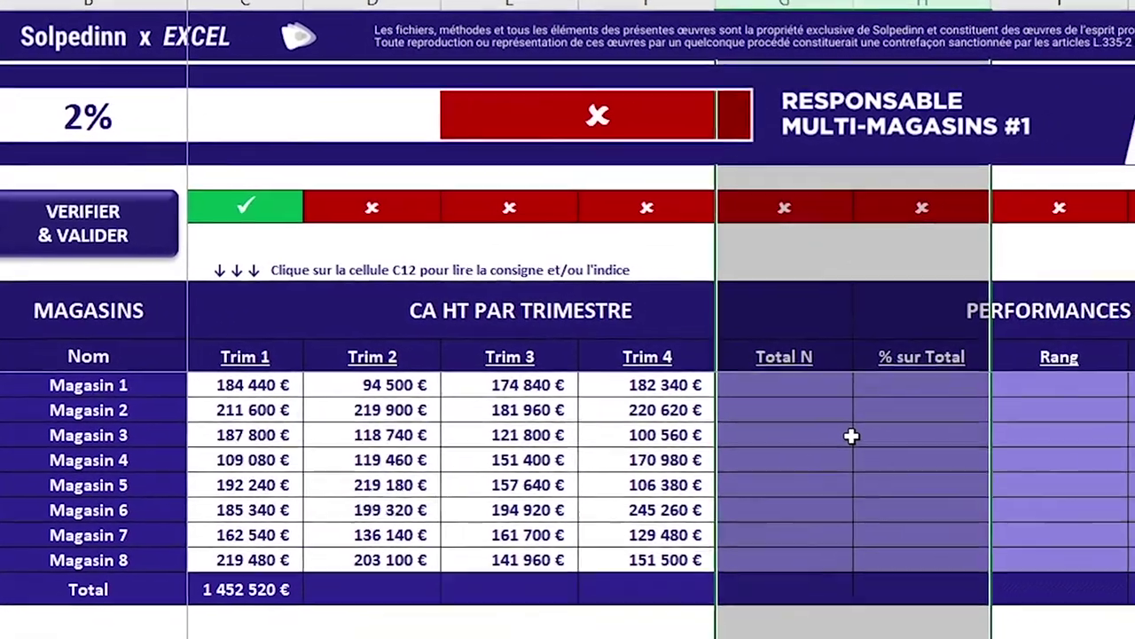
left_click(940, 454)
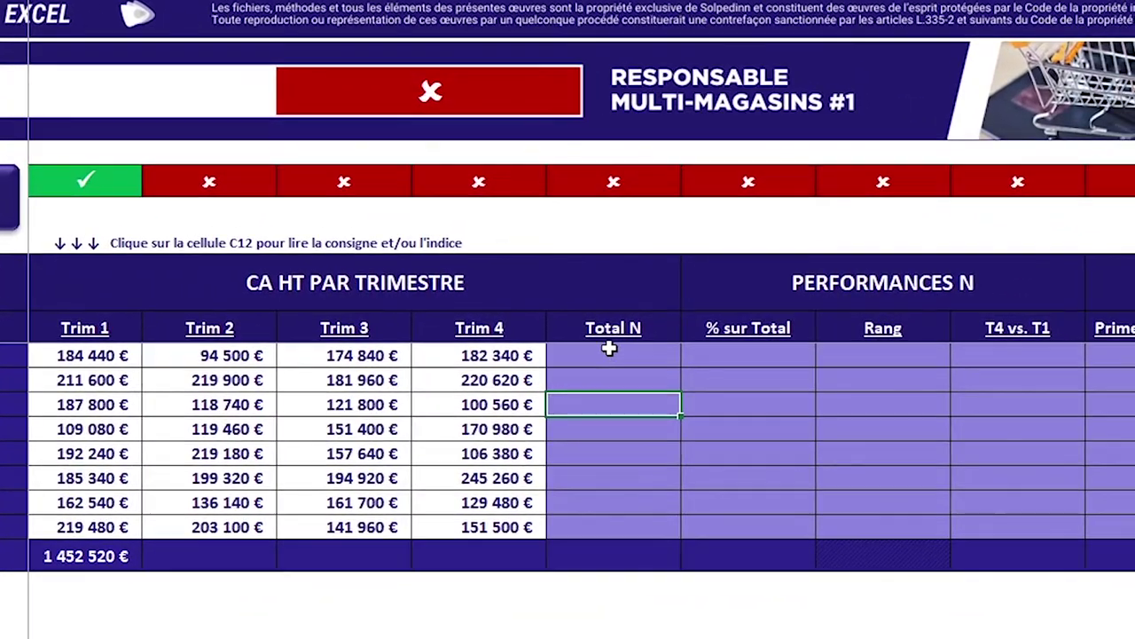
left_click(609, 348)
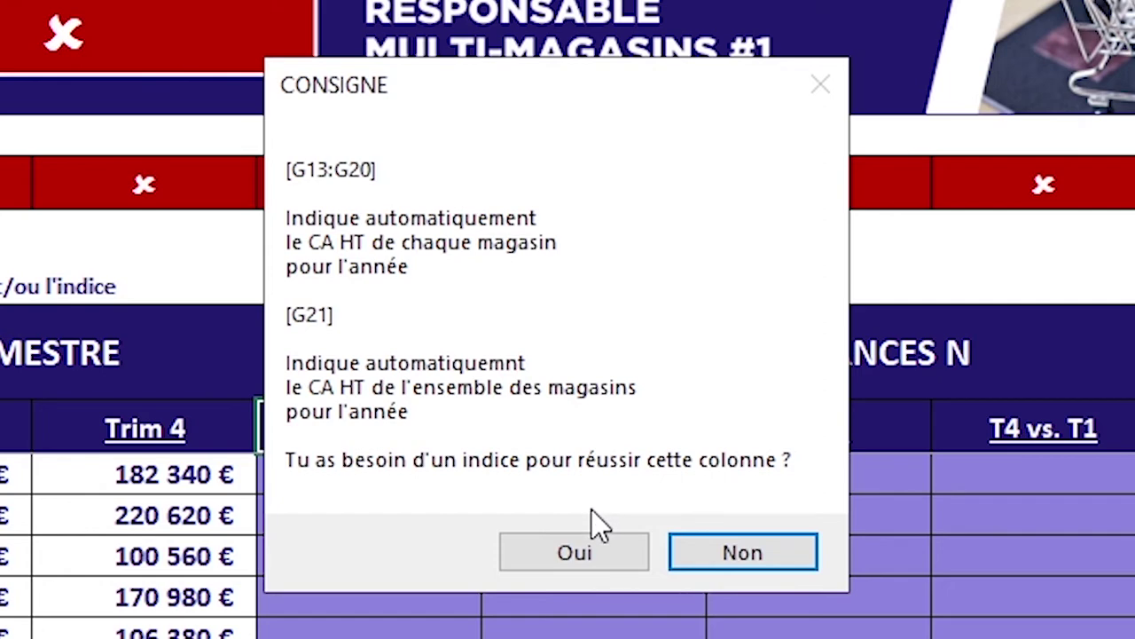
left_click(592, 545)
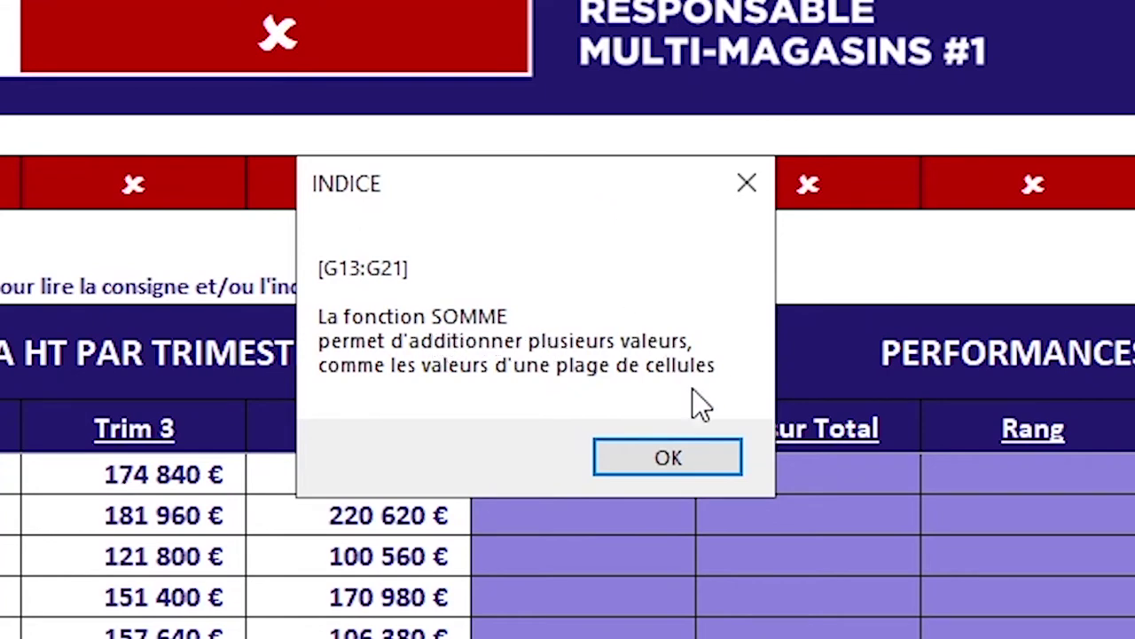
left_click(698, 448)
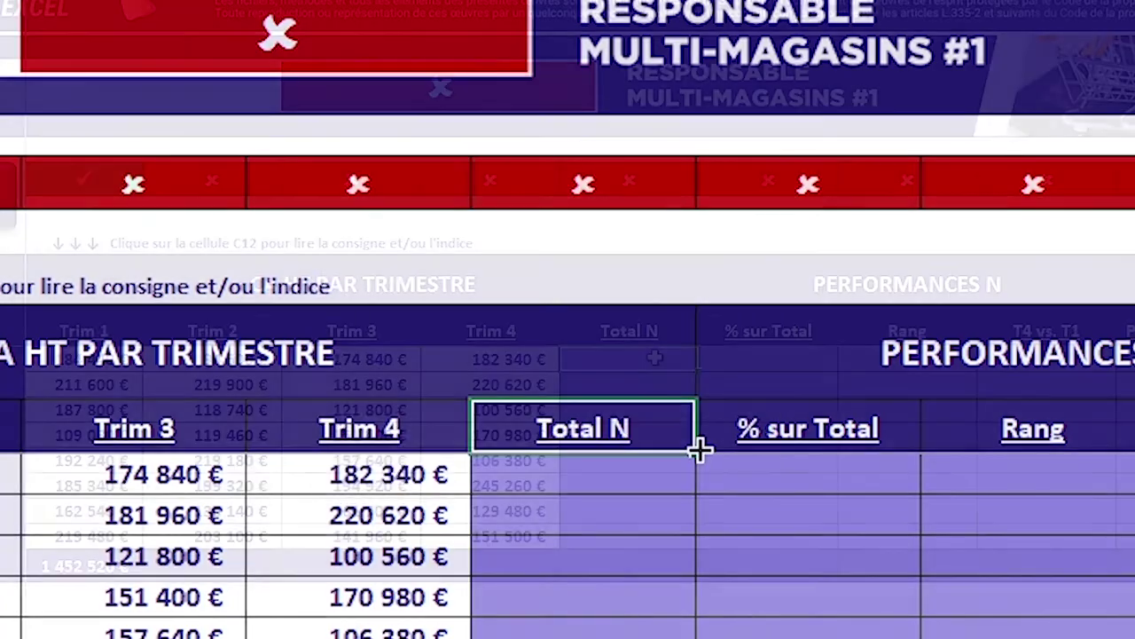
Enter =SOMME(C13:F13) in G13, giving Magasin 1 yearly sales of 636 120 €.
type("=SOMME")
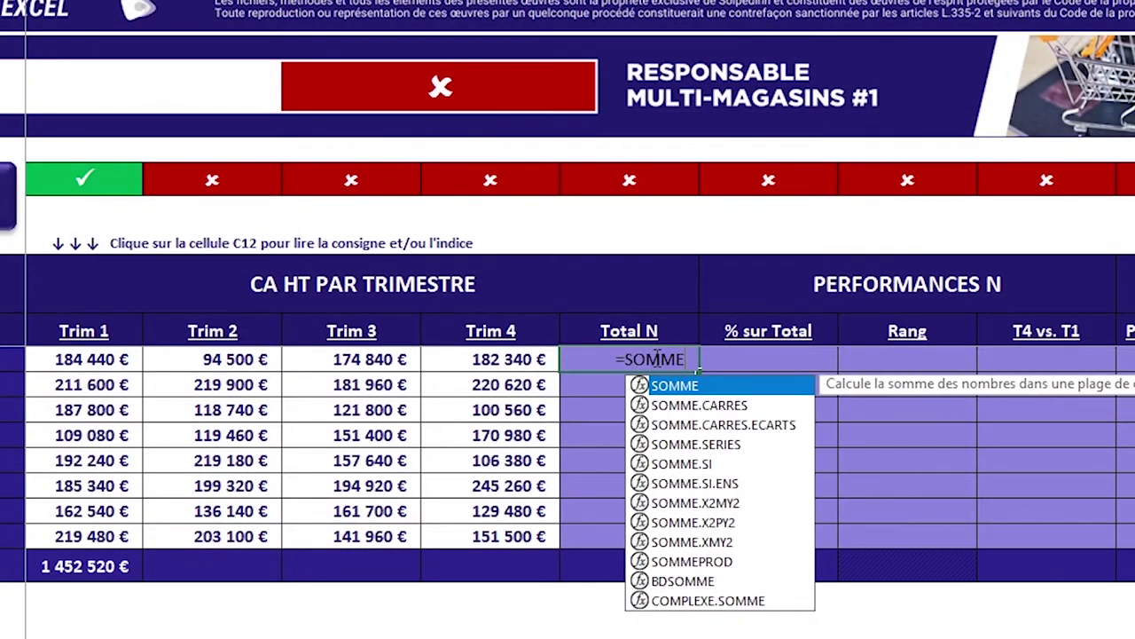
type("(")
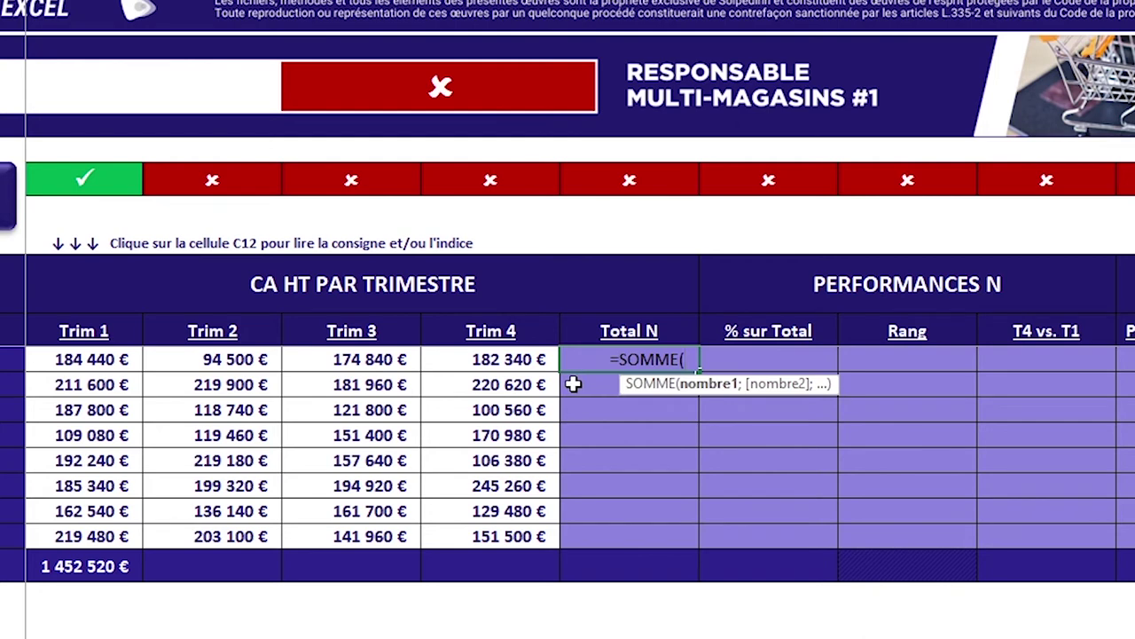
left_click_drag(97, 364, 476, 364)
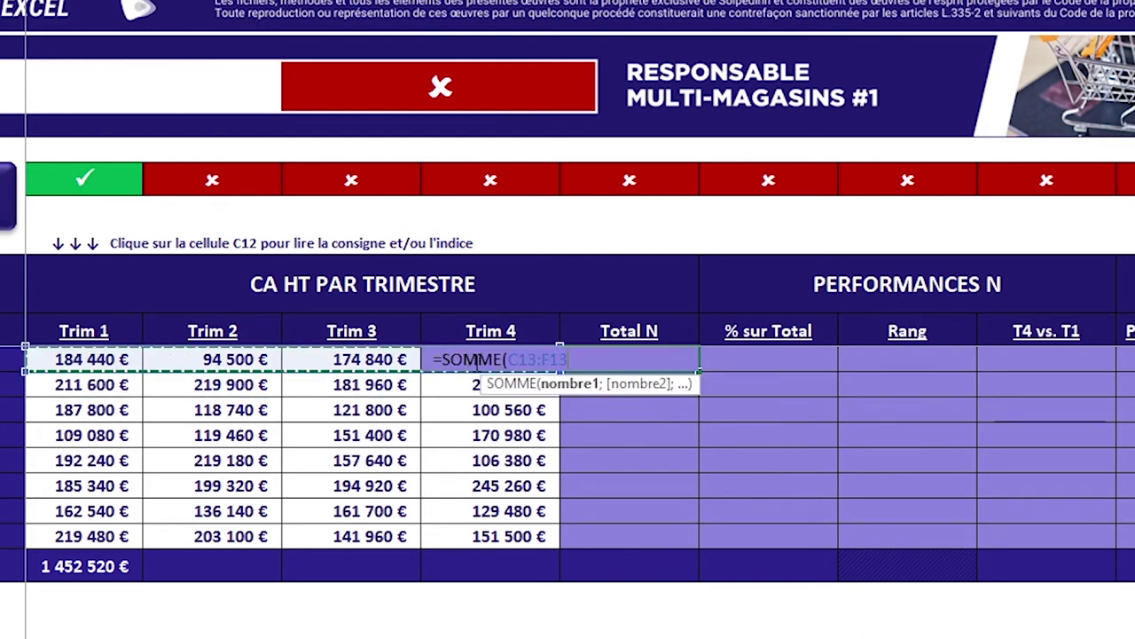
type(")")
key("Return")
key("Right")
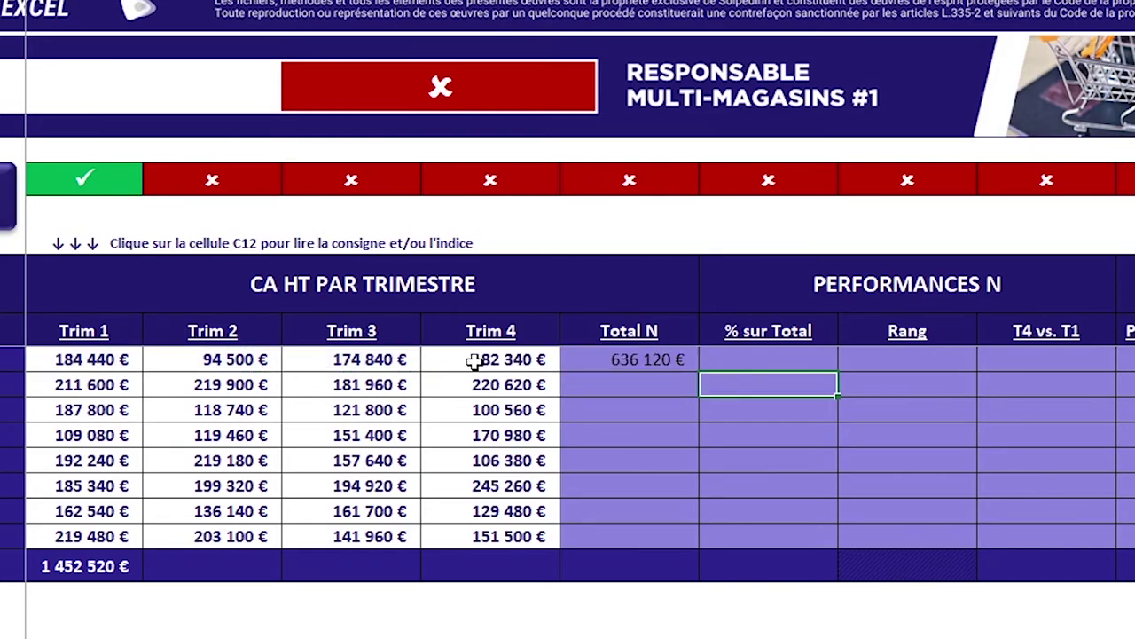
key("Up")
key("Left")
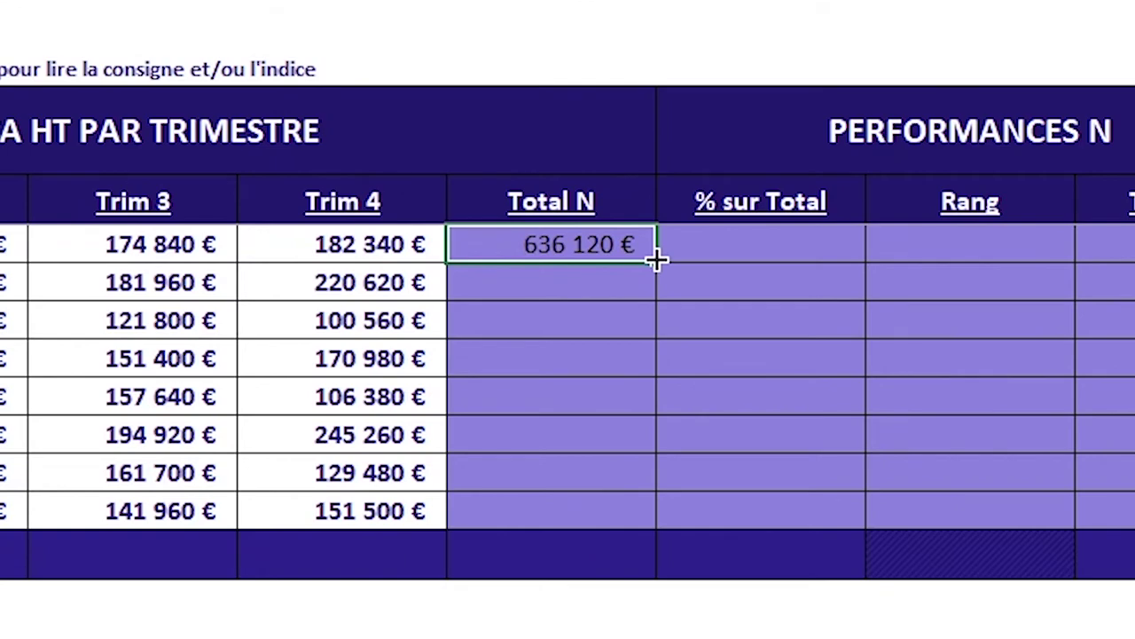
Fill G13's formula down to G20 and enter =SOMME(G13:G20) in G21 for 5 356 200 €.
left_click_drag(657, 258, 653, 524)
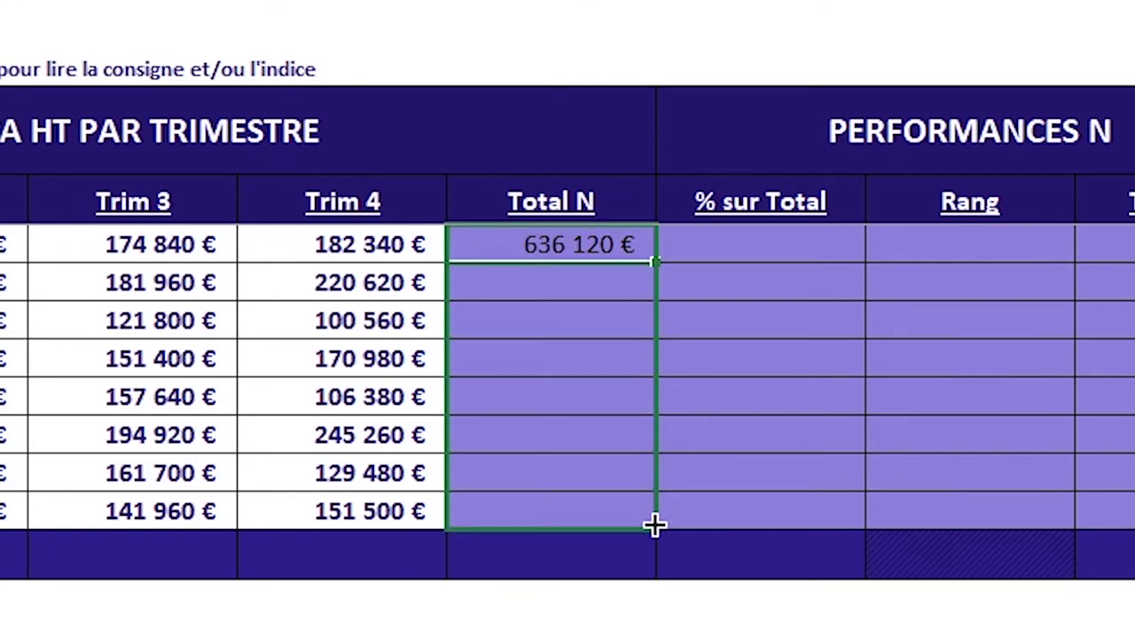
left_click_drag(654, 524, 654, 524)
left_click(543, 563)
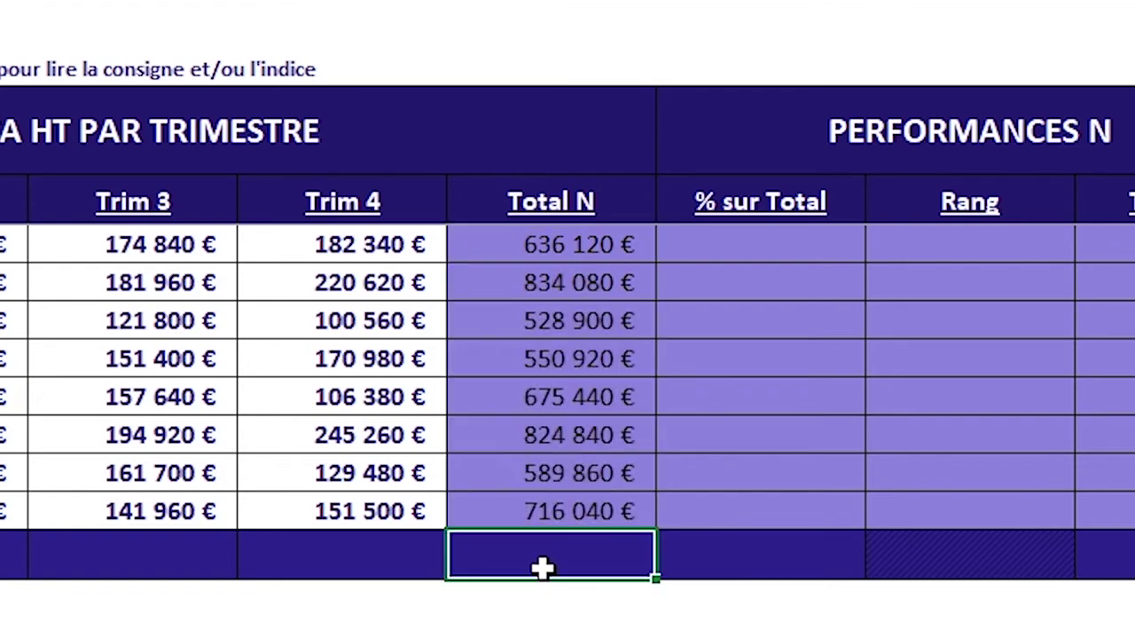
type("=SOMME(")
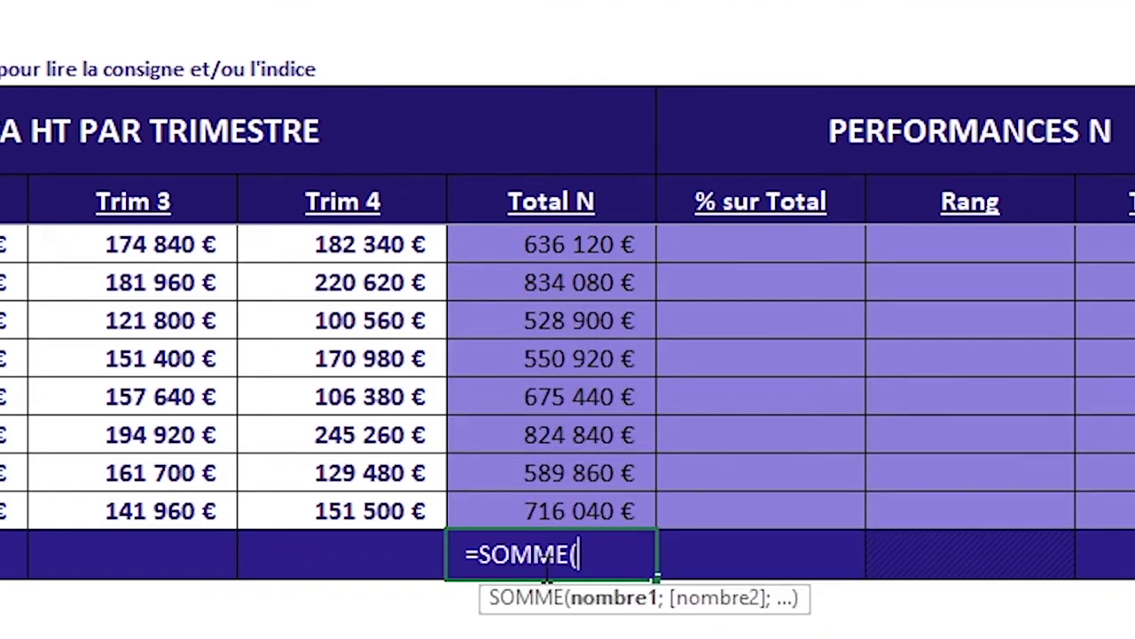
left_click_drag(560, 242, 557, 504)
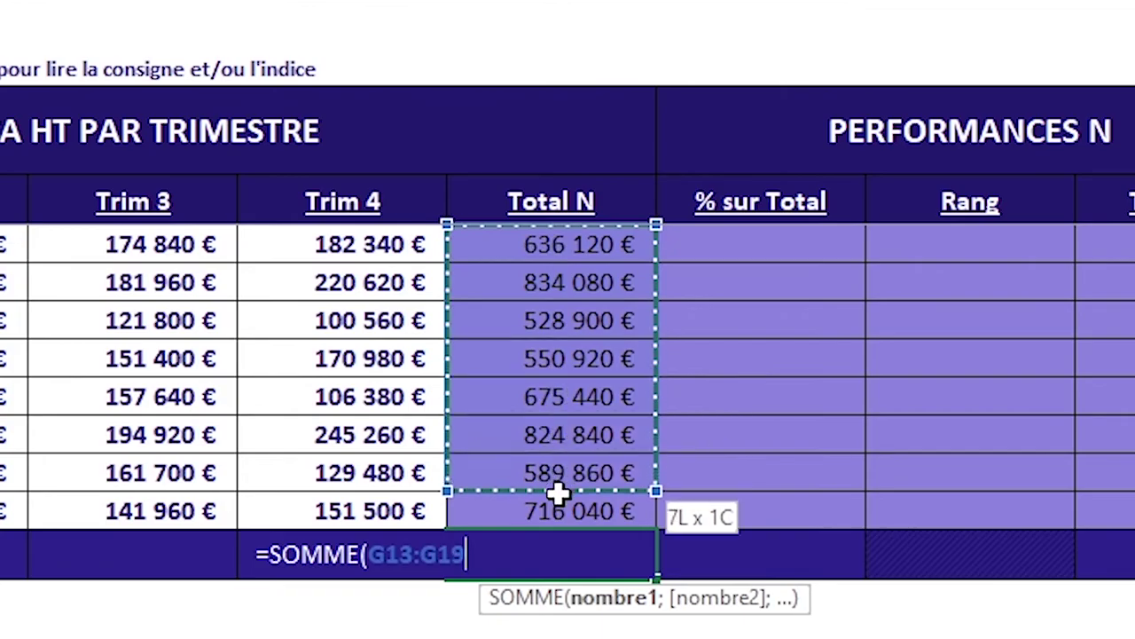
type(")")
key("Return")
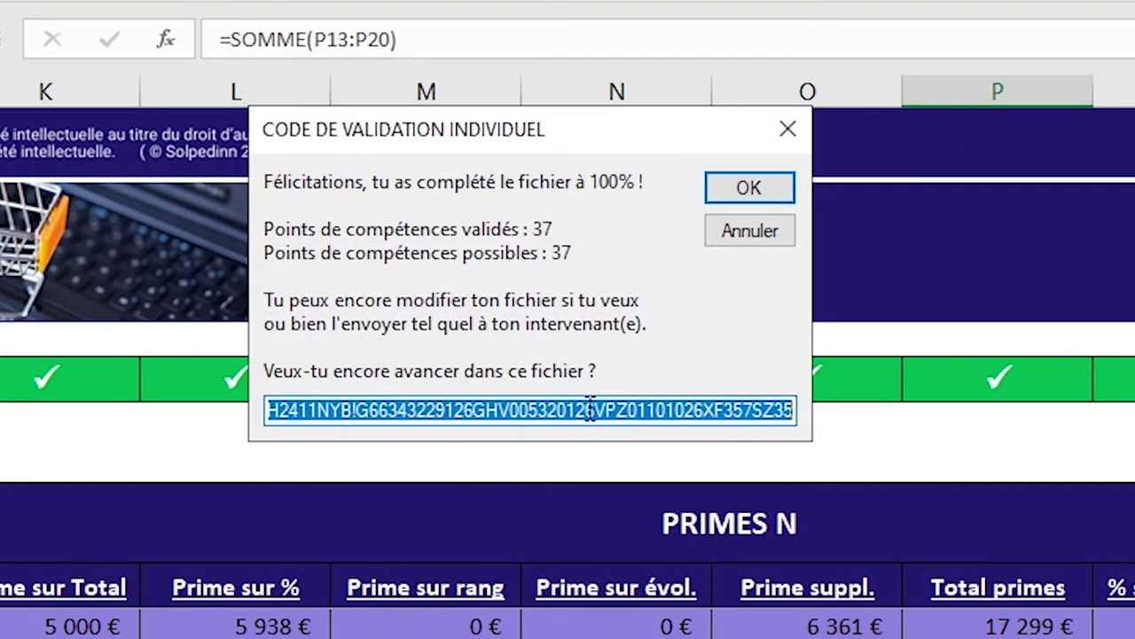
Copy the validation code, dismiss its message, and save the workbook when closing Excel.
right_click(585, 399)
left_click(698, 507)
left_click(720, 194)
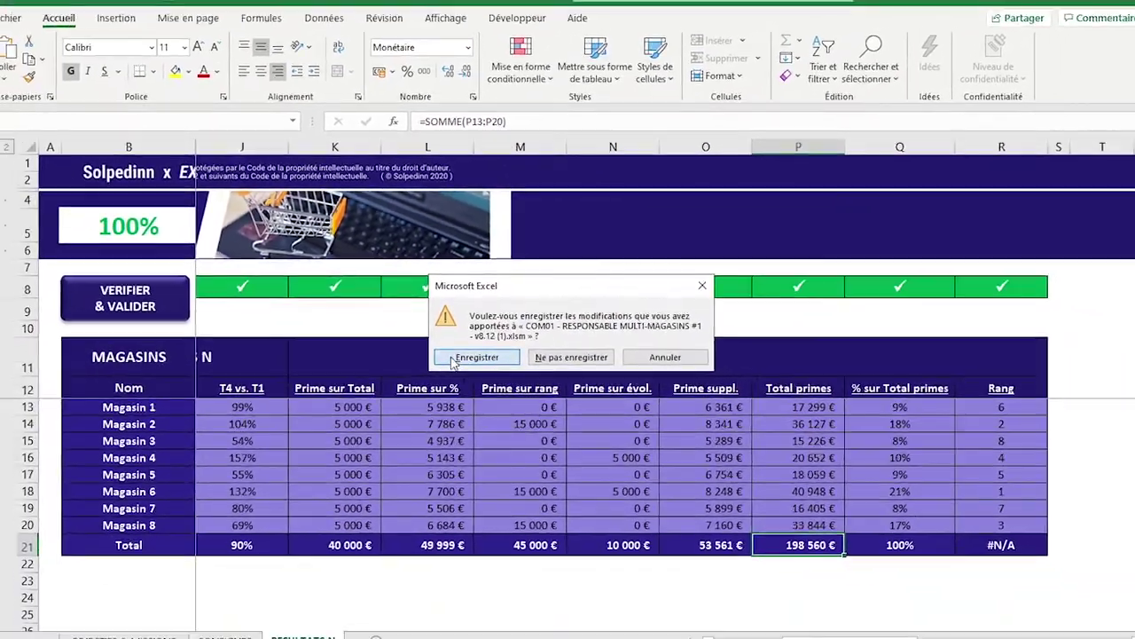
left_click(443, 378)
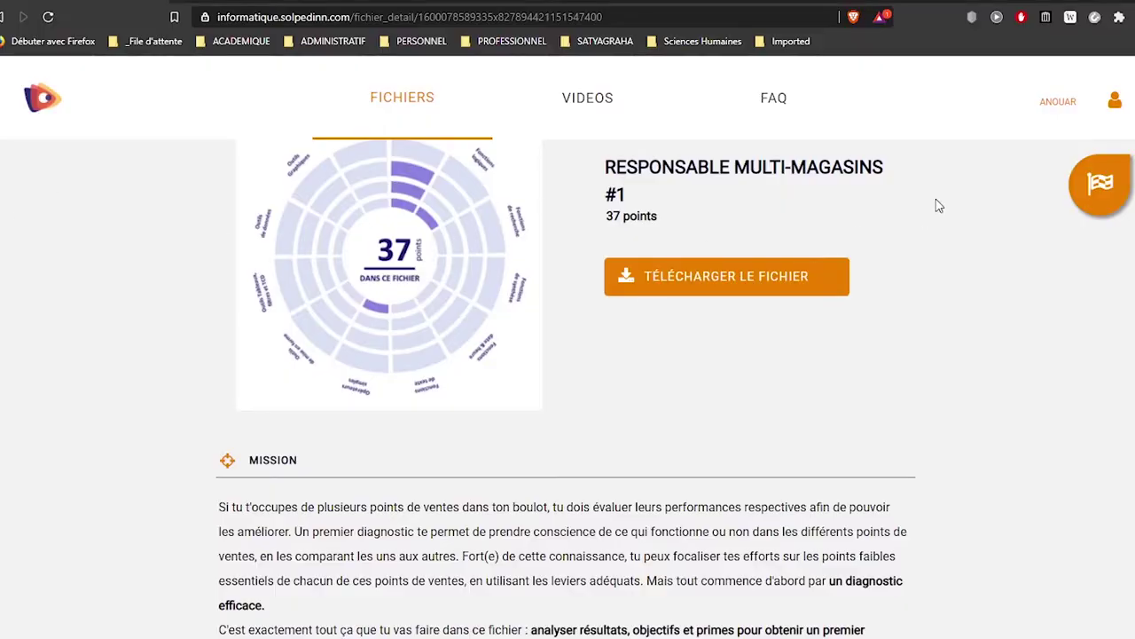
Paste the validation code into the finished-file submission form.
left_click(1080, 191)
left_click(559, 220)
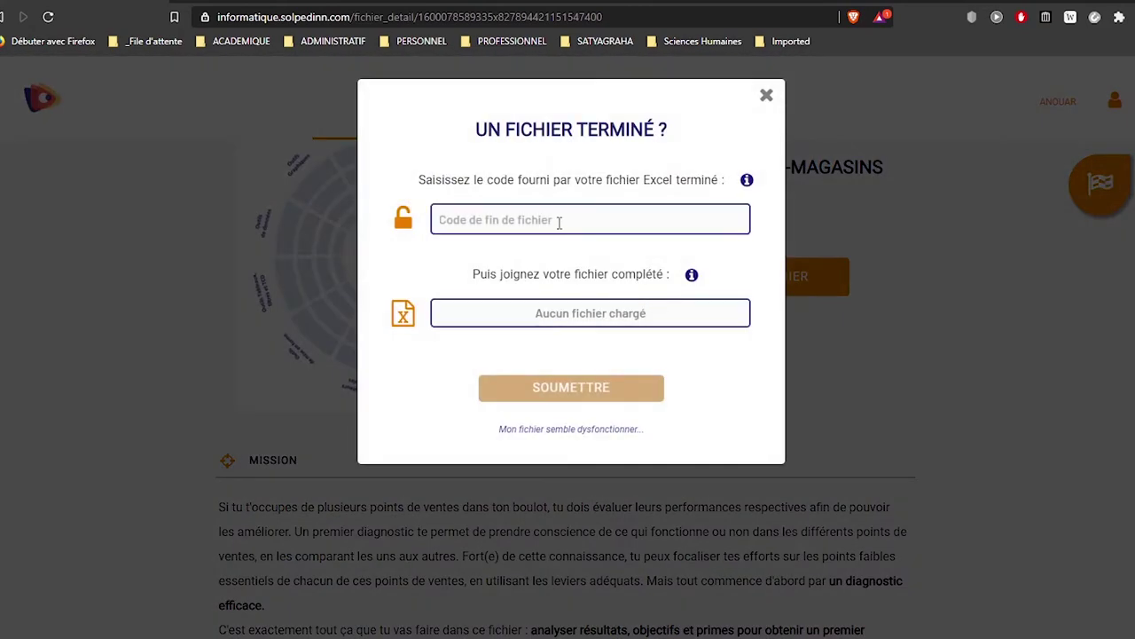
key("ctrl+v")
Attach v8.12 (1).xlsm, submit it for 37/37 points, and dismiss the congratulations.
left_click(587, 349)
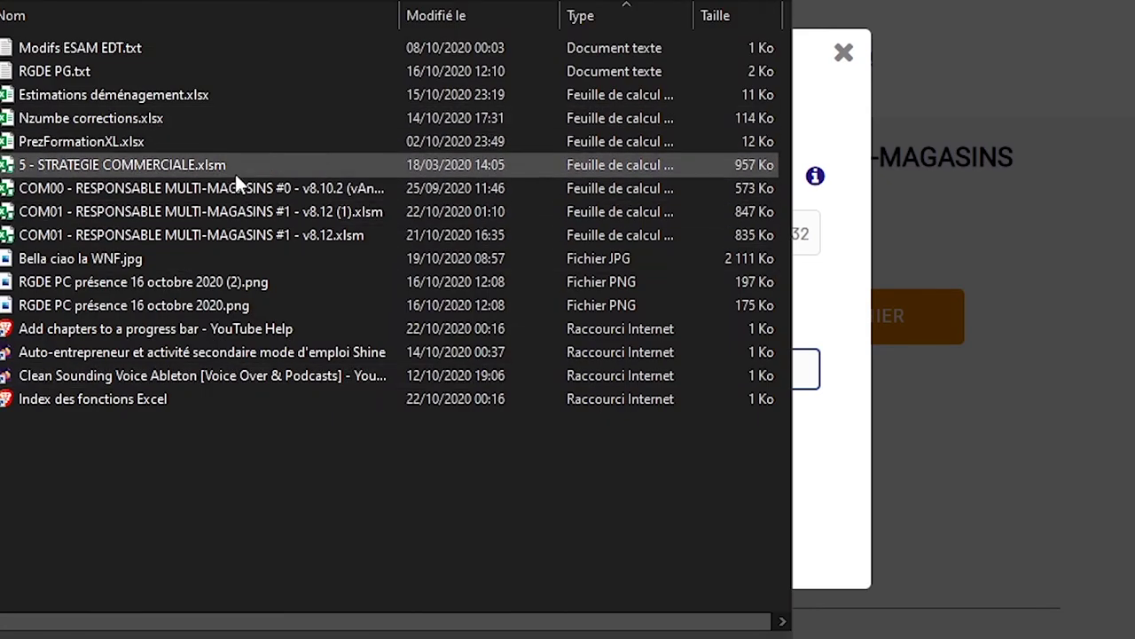
left_click(248, 205)
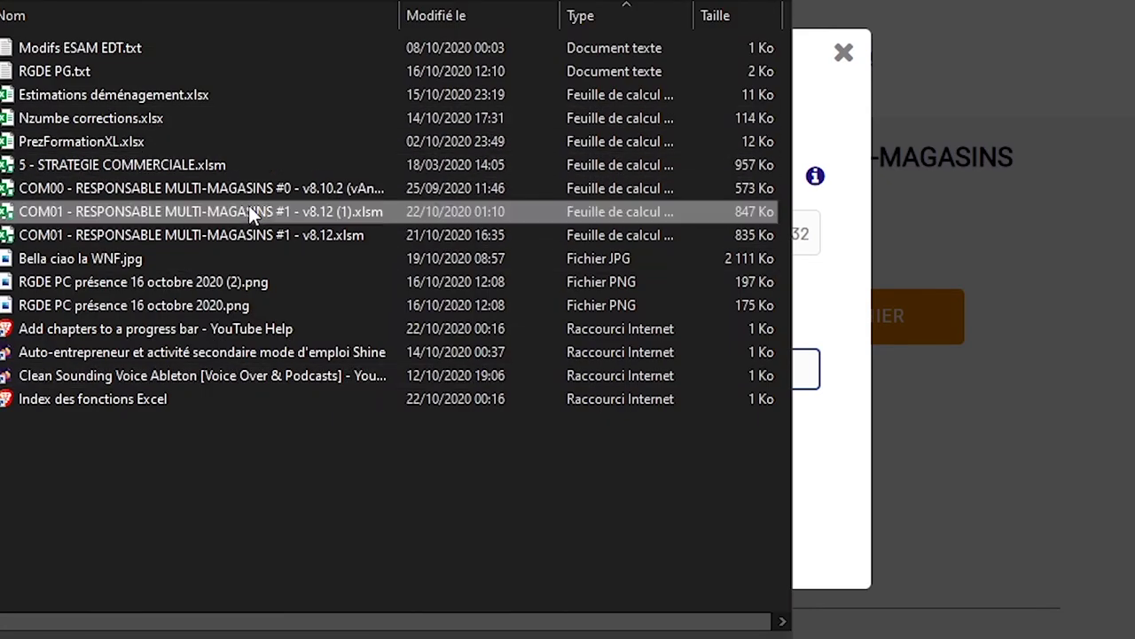
left_click(710, 619)
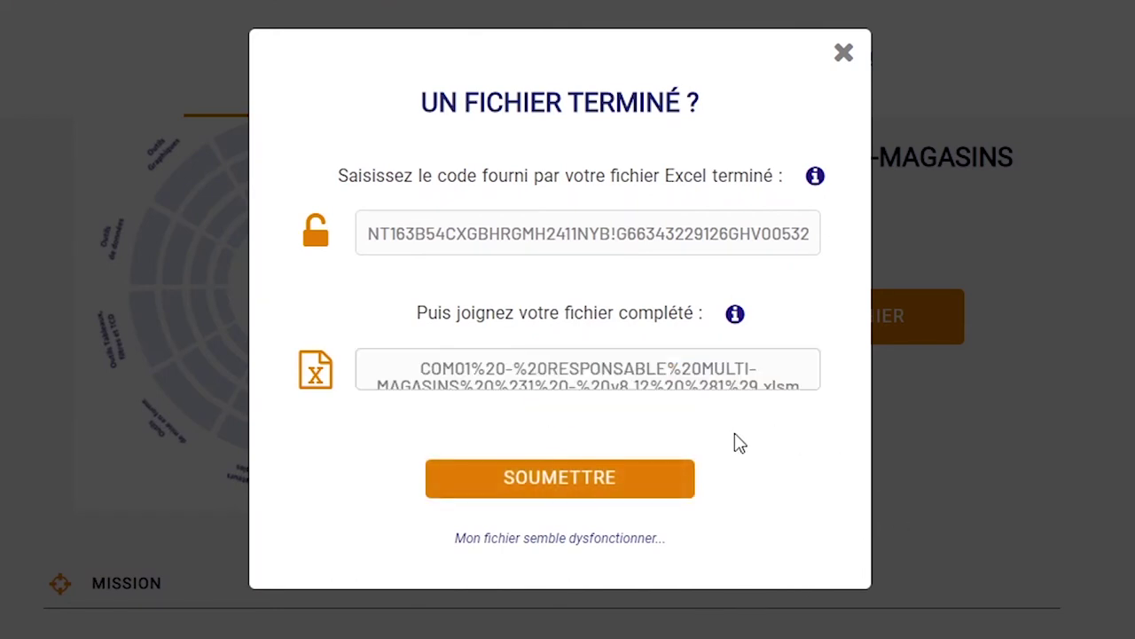
left_click(637, 484)
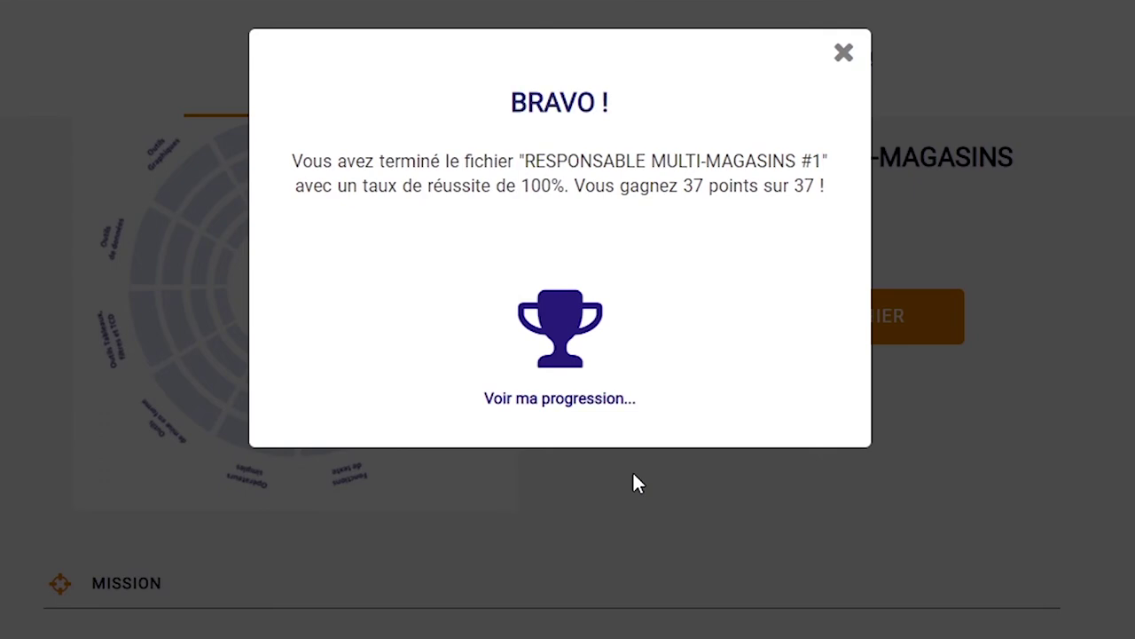
left_click(545, 401)
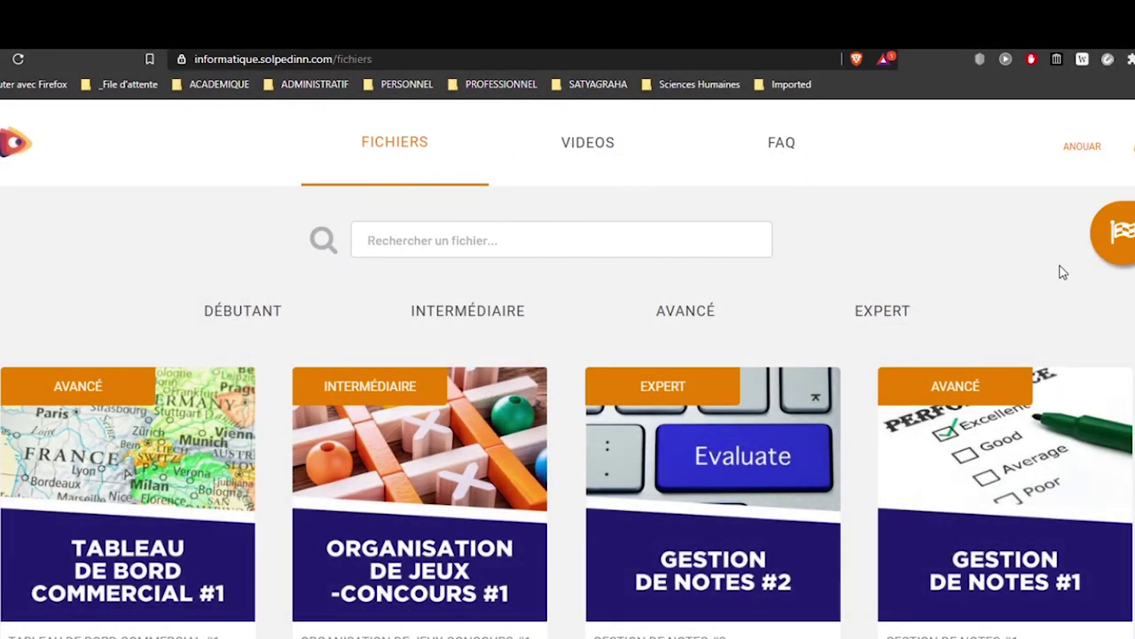
Open Solpedinn's form for reporting a malfunctioning file.
left_click(1119, 251)
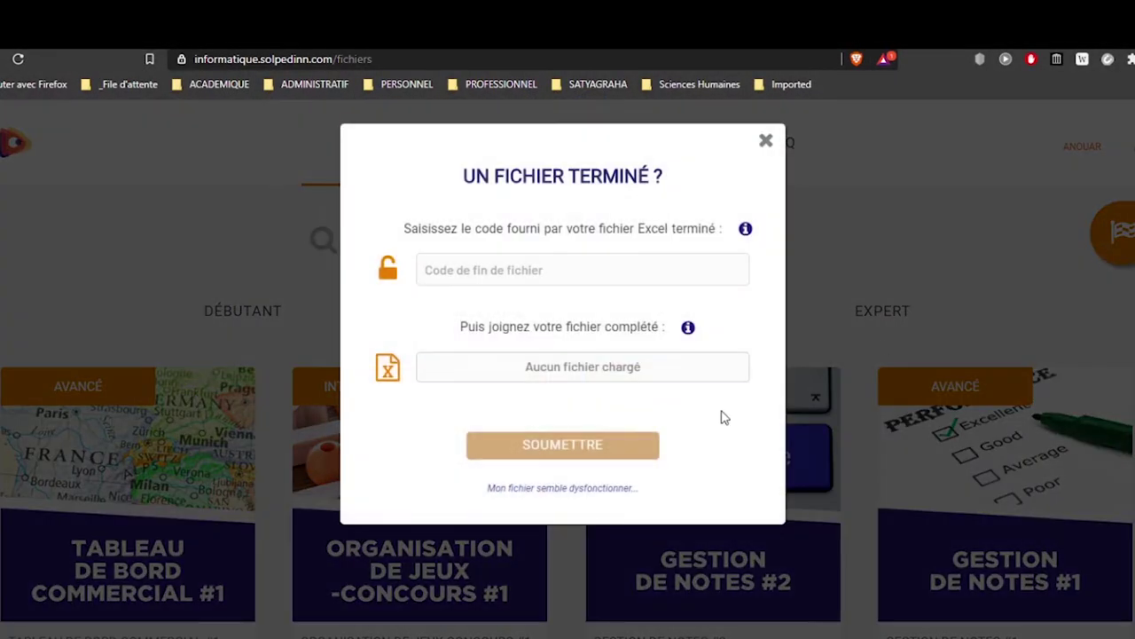
left_click(543, 501)
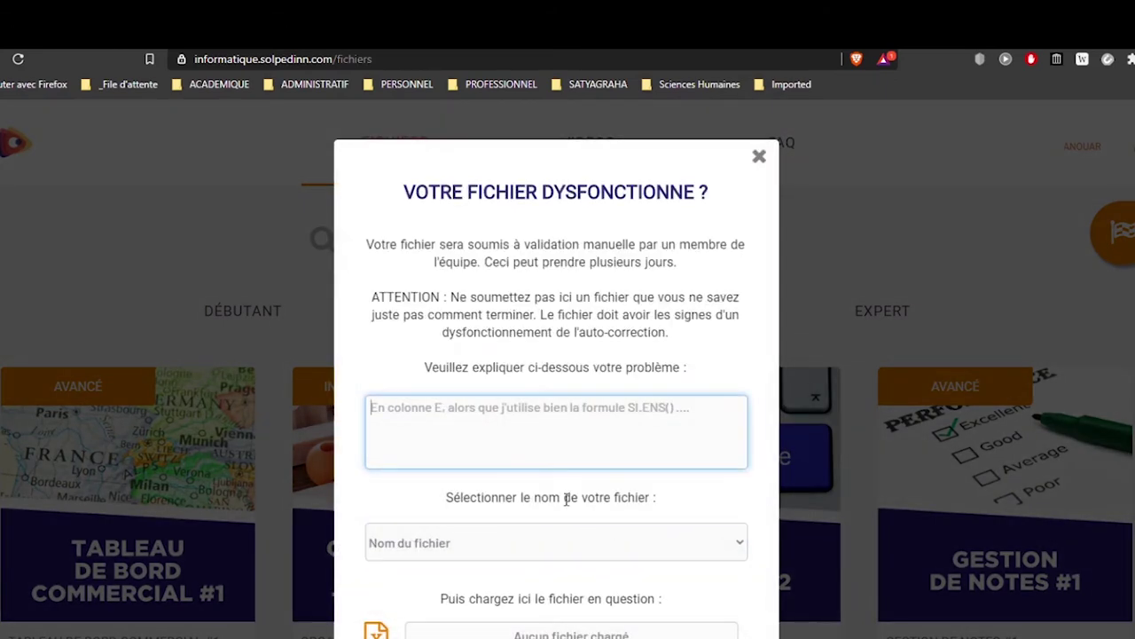
scroll(566, 498, "down", 1)
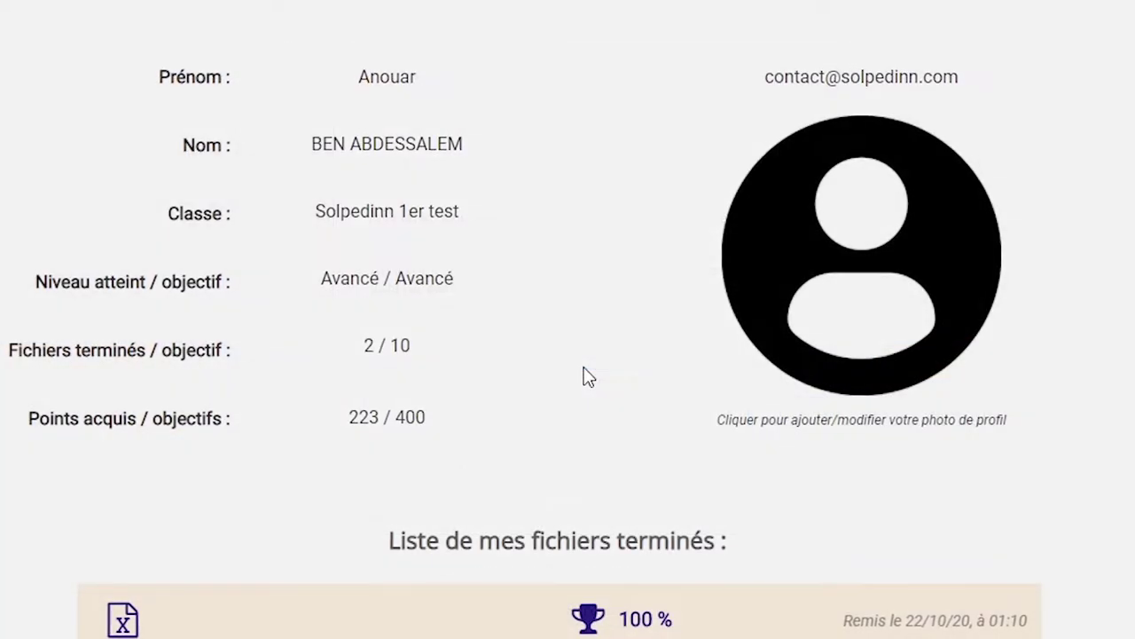
scroll(583, 375, "down", 3)
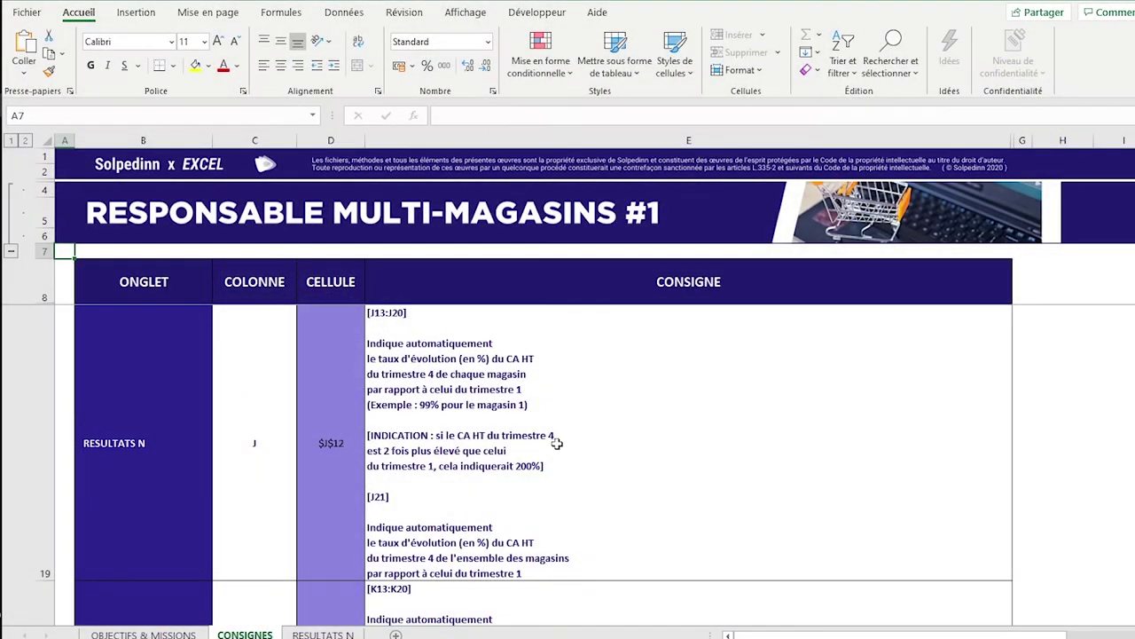
Copy the quarter-4 growth instruction text from cell E19 on CONSIGNES.
left_click(509, 410)
double_click(561, 386)
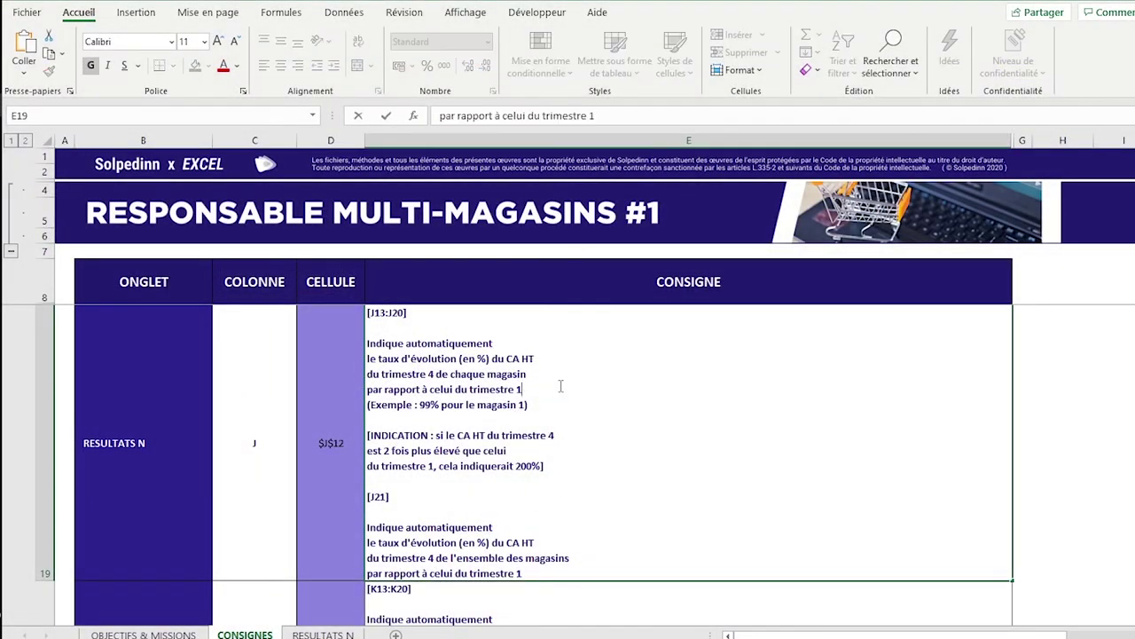
left_click_drag(551, 403, 367, 345)
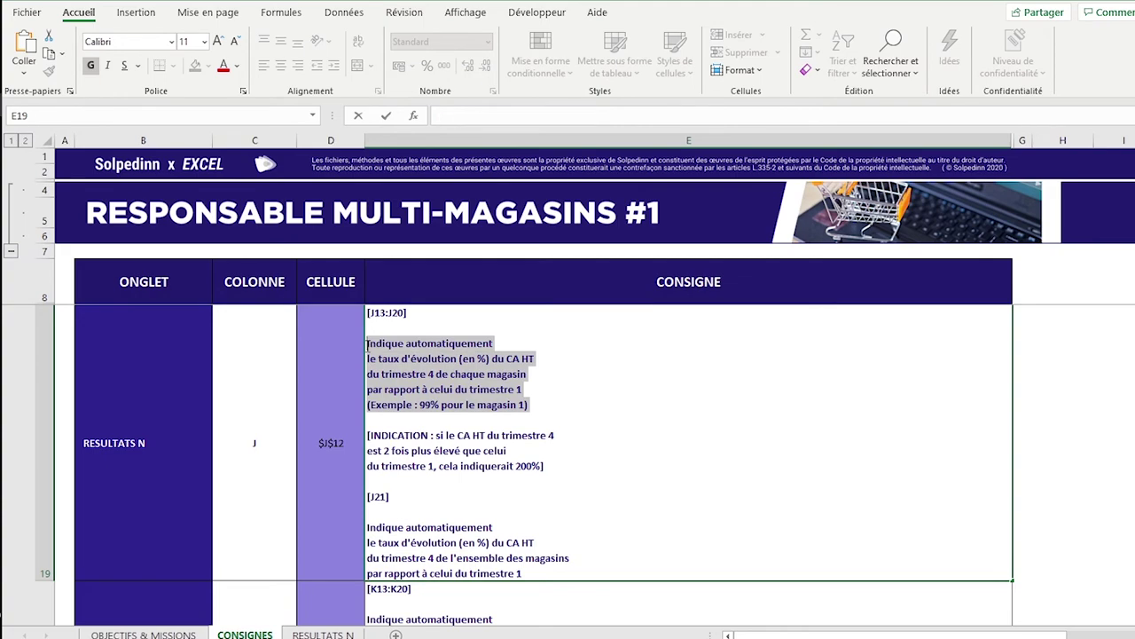
key("Escape")
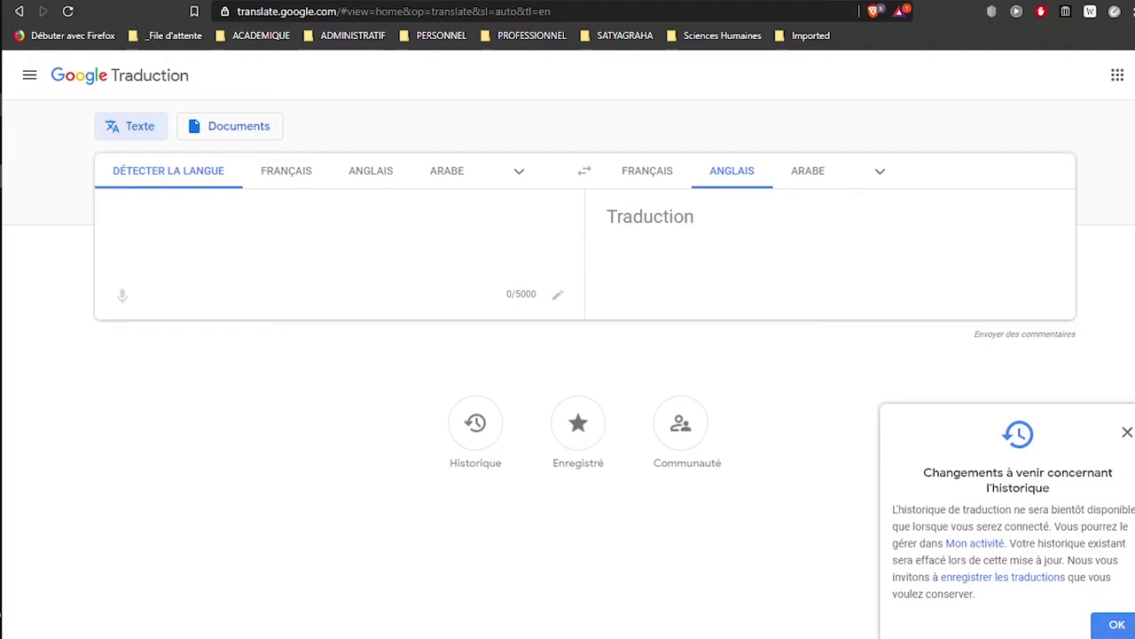
Paste the French quarter-4 growth instruction into Google Translate, then move to the Excel function index.
type("Indique automatiquement le taux d'évolution (en %) du CA HT du trimestre 4 de chaque magasin par rapport à celui du trimestre 1 (Exemple : 99% pour le magasin 1)")
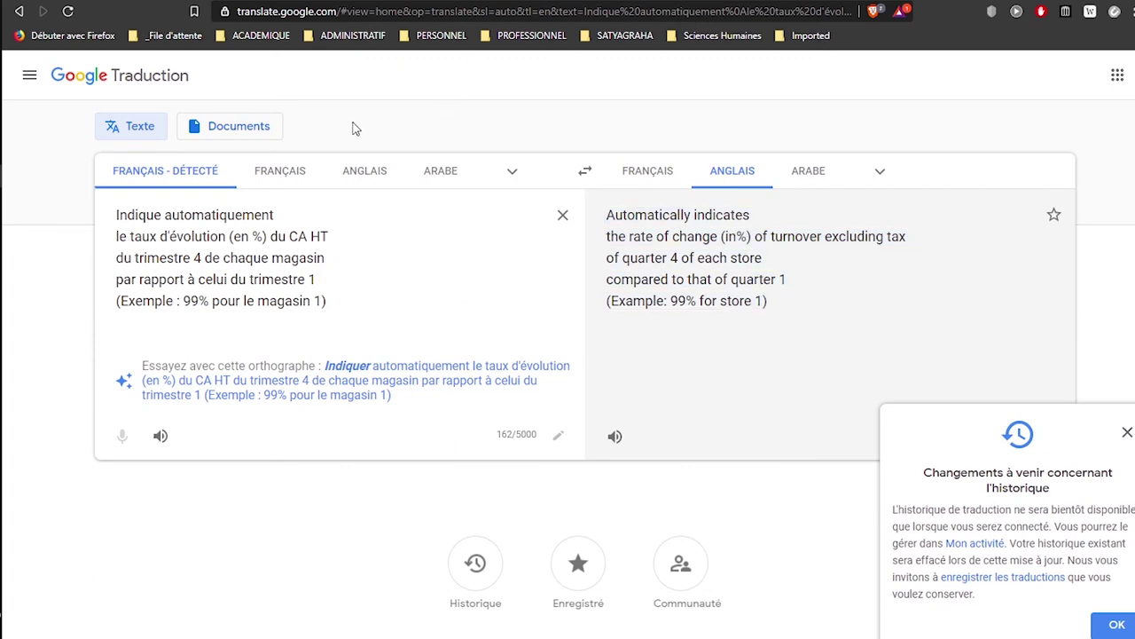
key("ctrl+Tab")
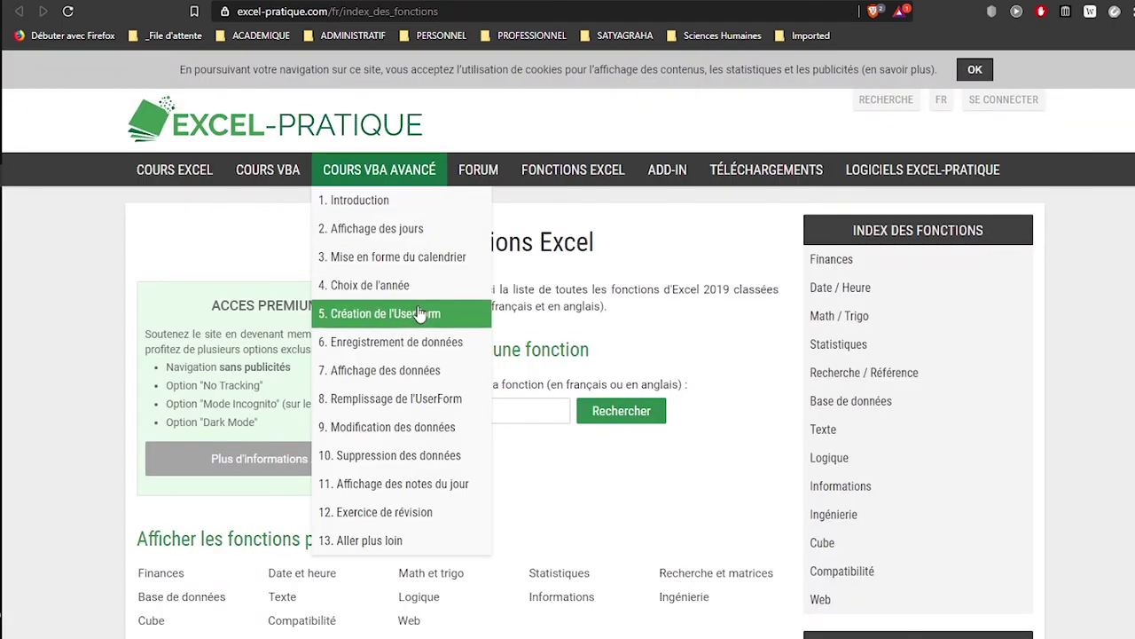
Search the Excel-Pratique function index for 'SOMMEPROD' to find SOMMEPROD, the French SUMPRODUCT.
scroll(456, 309, "down", 2)
scroll(557, 380, "down", 1)
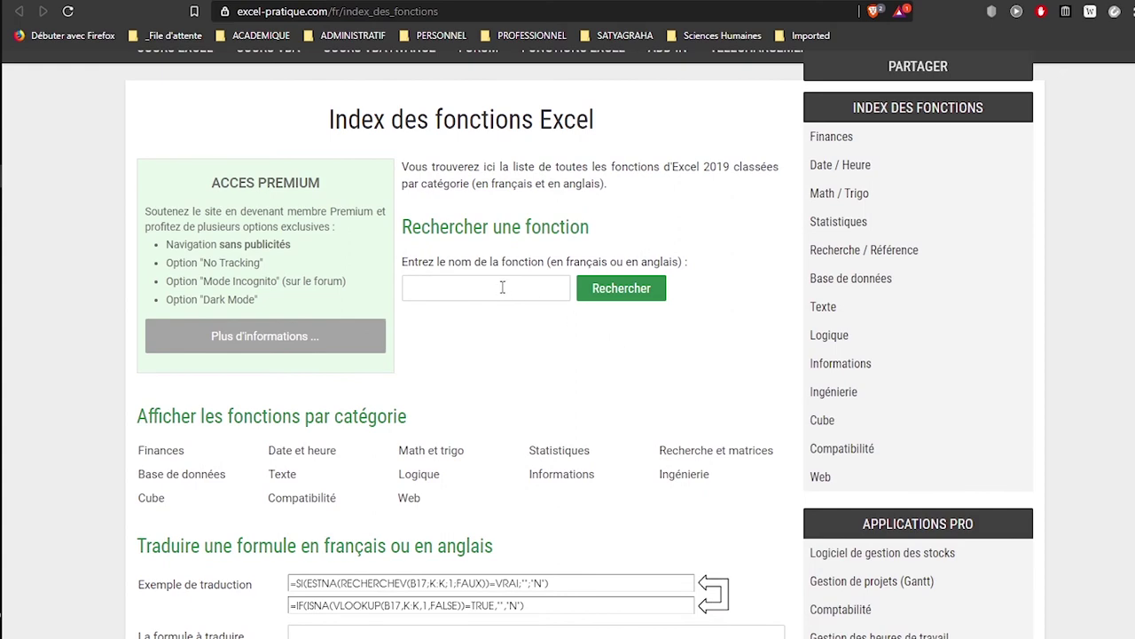
left_click(491, 287)
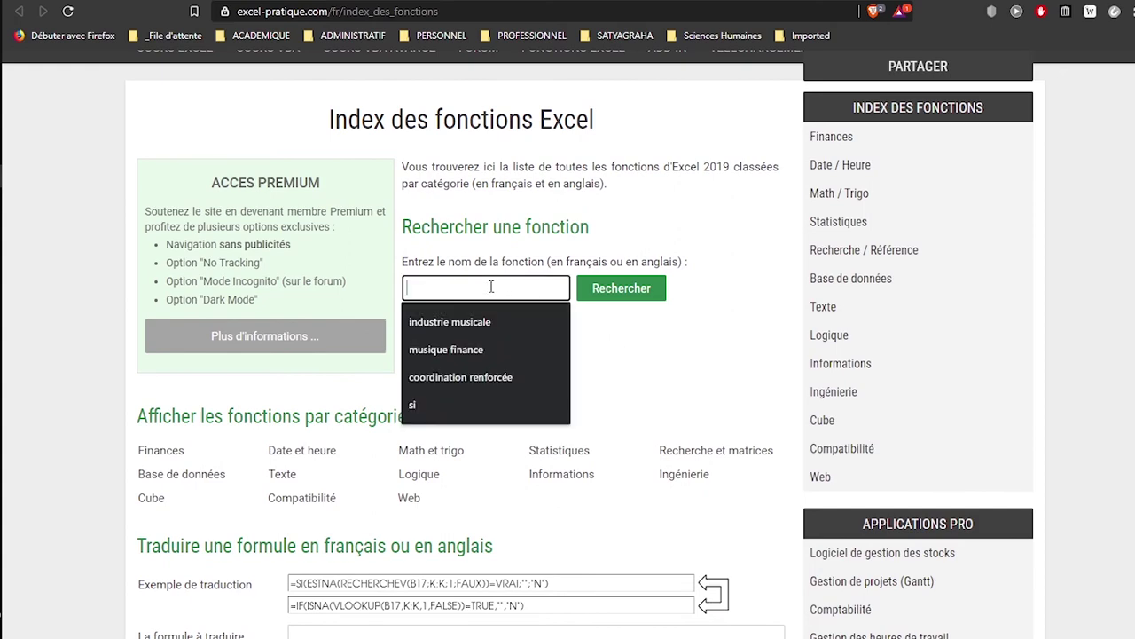
type("SOMMEPROD")
key("Return")
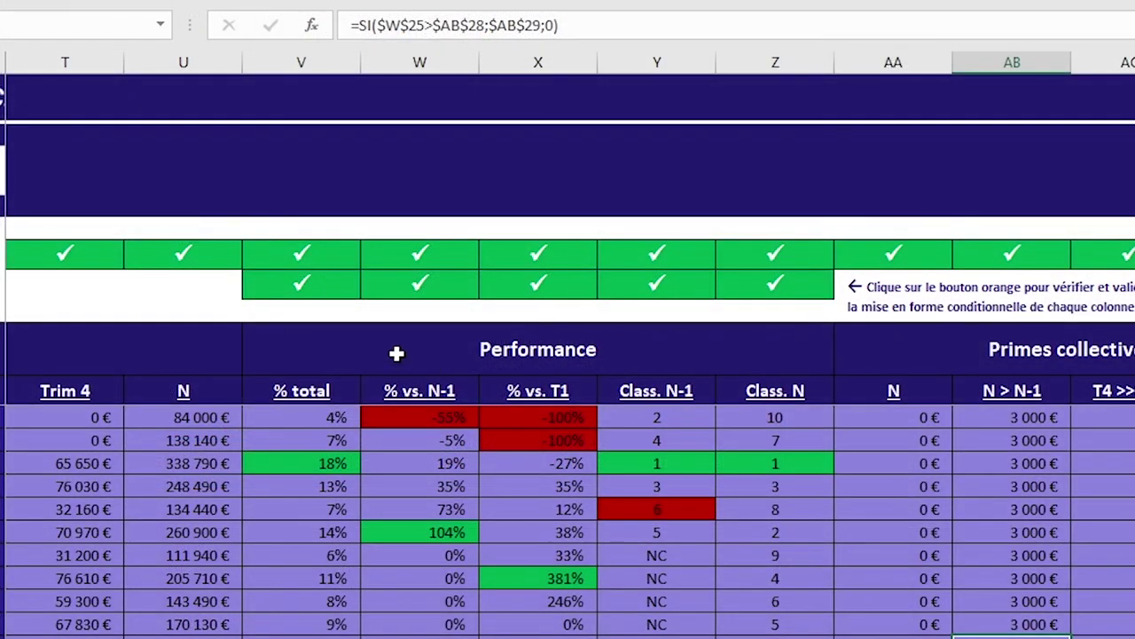
Highlight the top 10 Class. N ranks with a custom green fill via conditional formatting.
left_click_drag(291, 255, 788, 286)
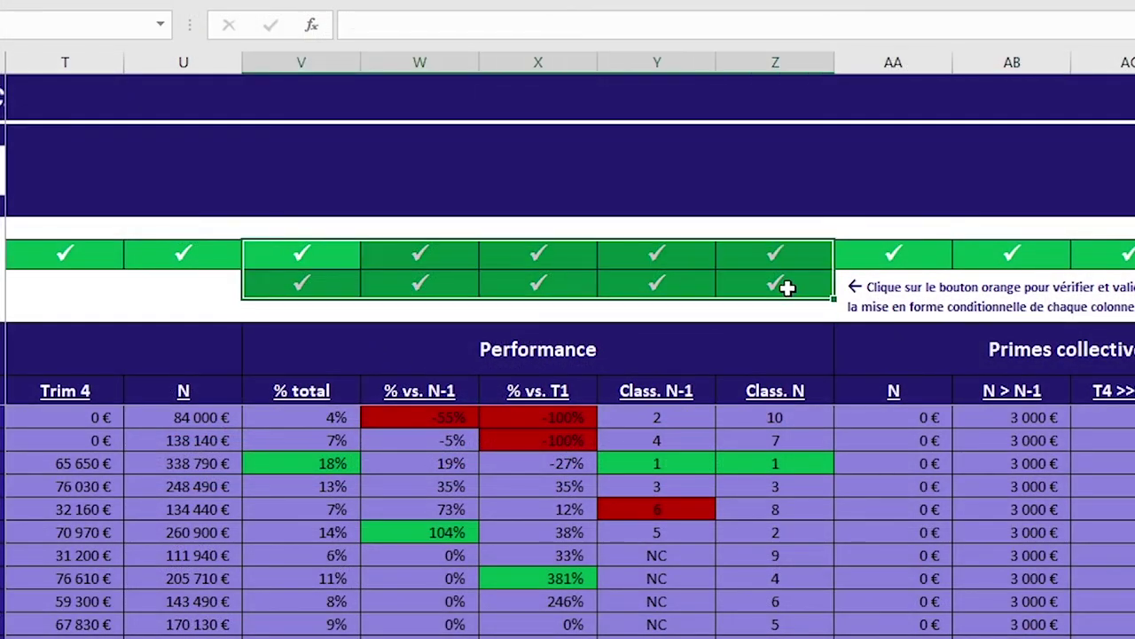
left_click(859, 462)
left_click_drag(789, 415, 785, 625)
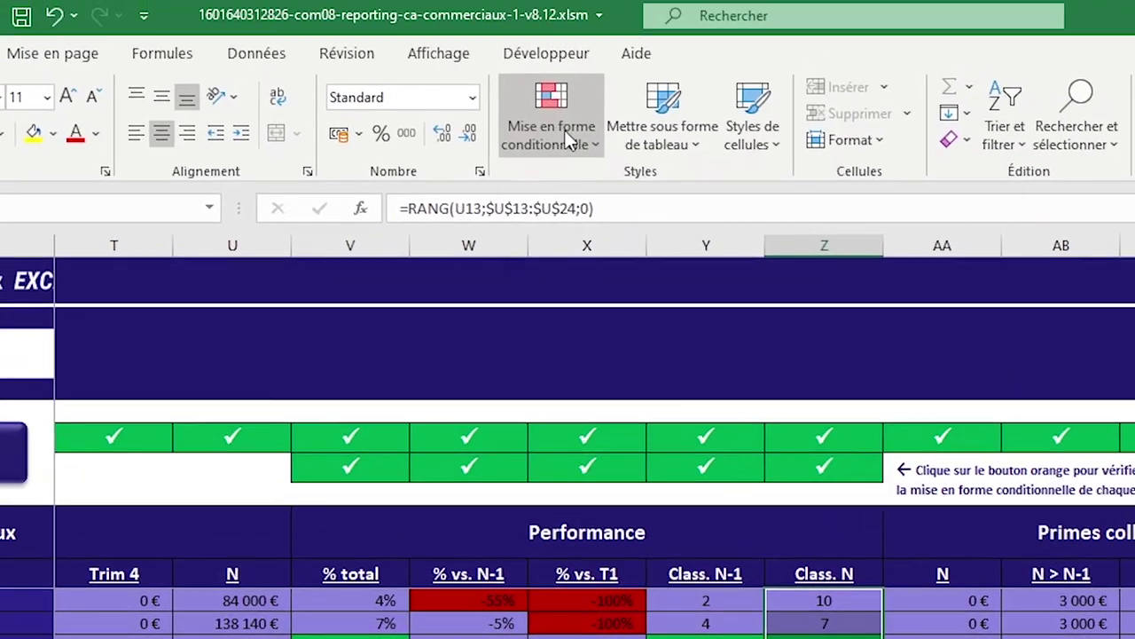
left_click(568, 141)
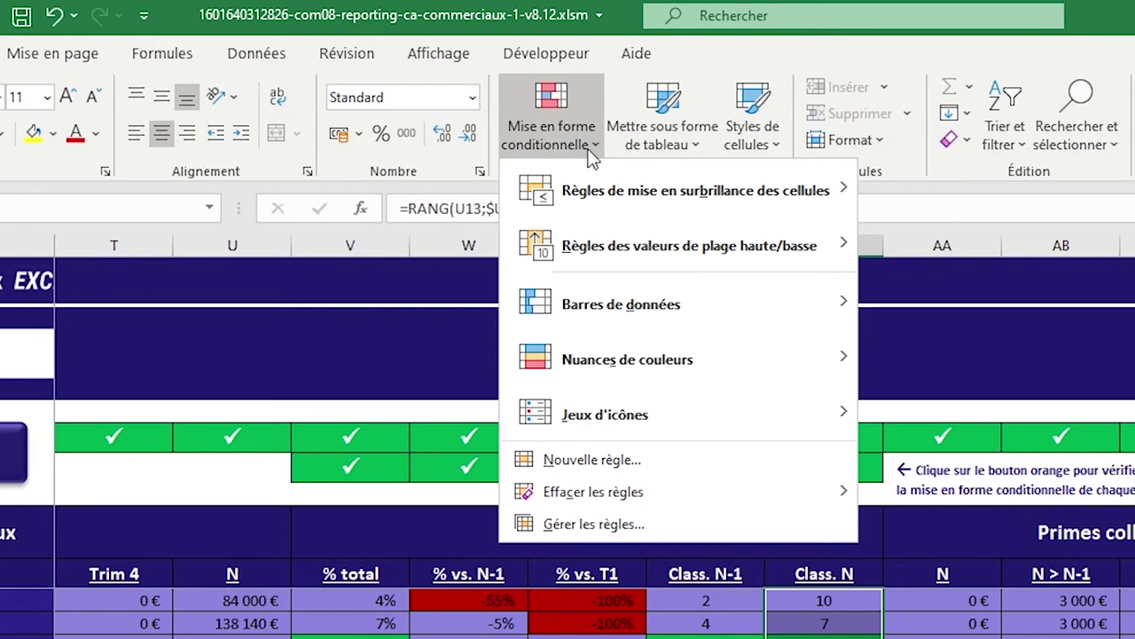
mouse_move(858, 227)
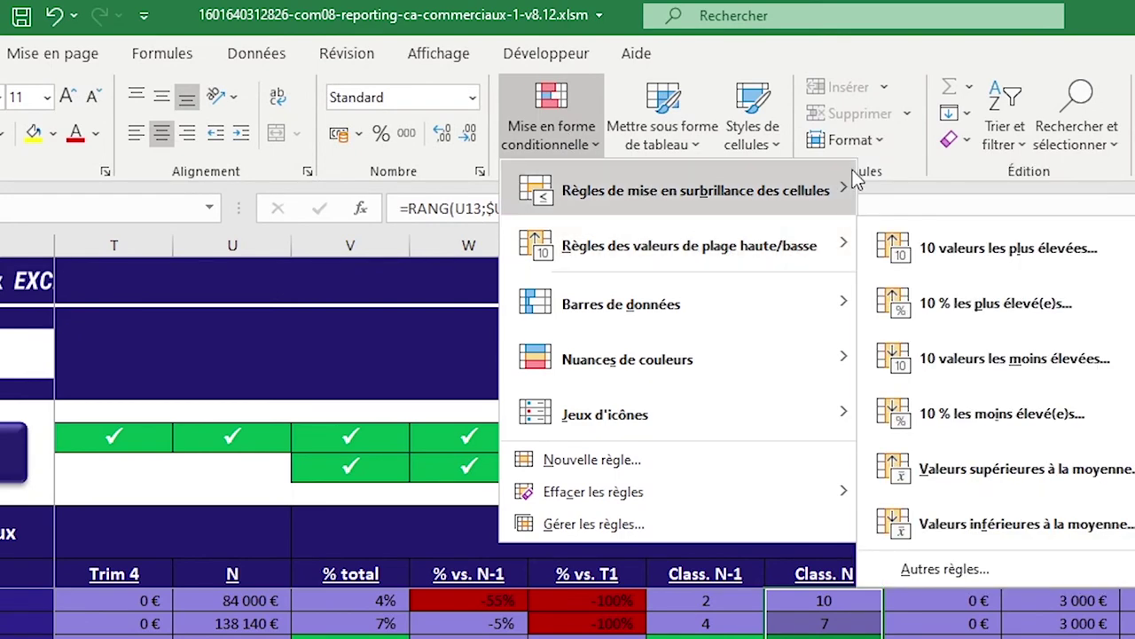
left_click(896, 248)
left_click(713, 399)
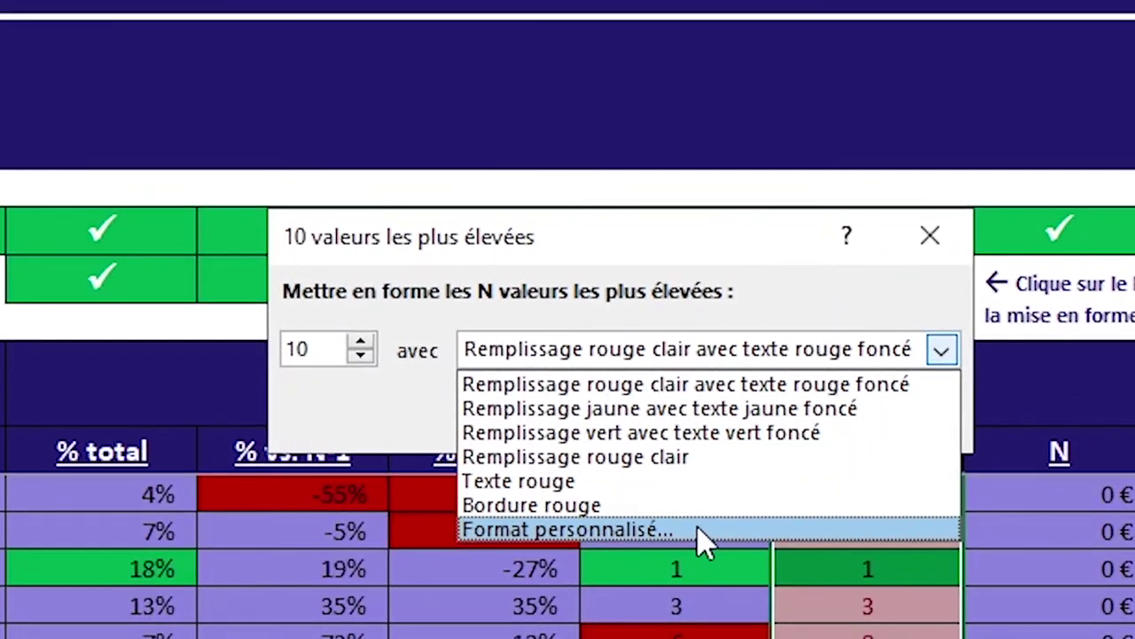
left_click(701, 556)
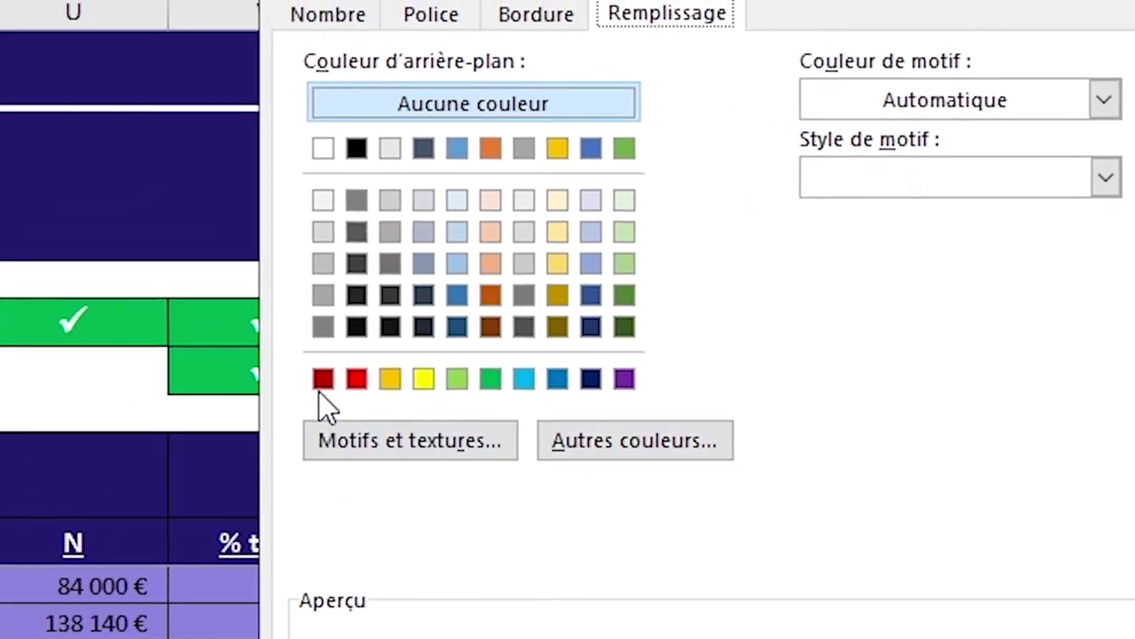
left_click(324, 380)
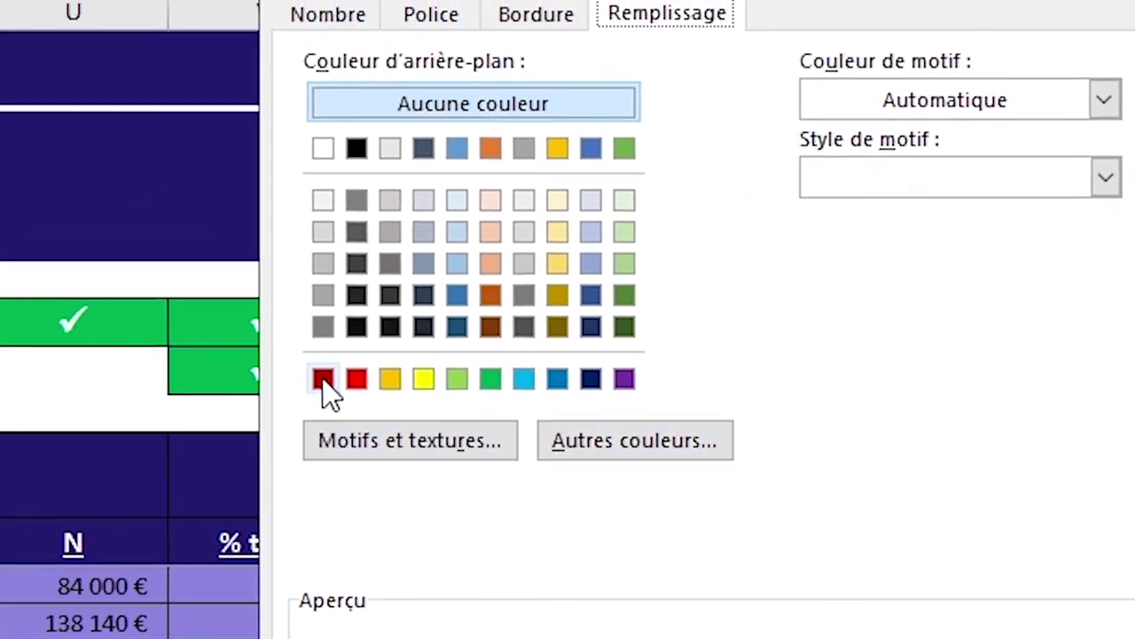
double_click(492, 380)
key("Return")
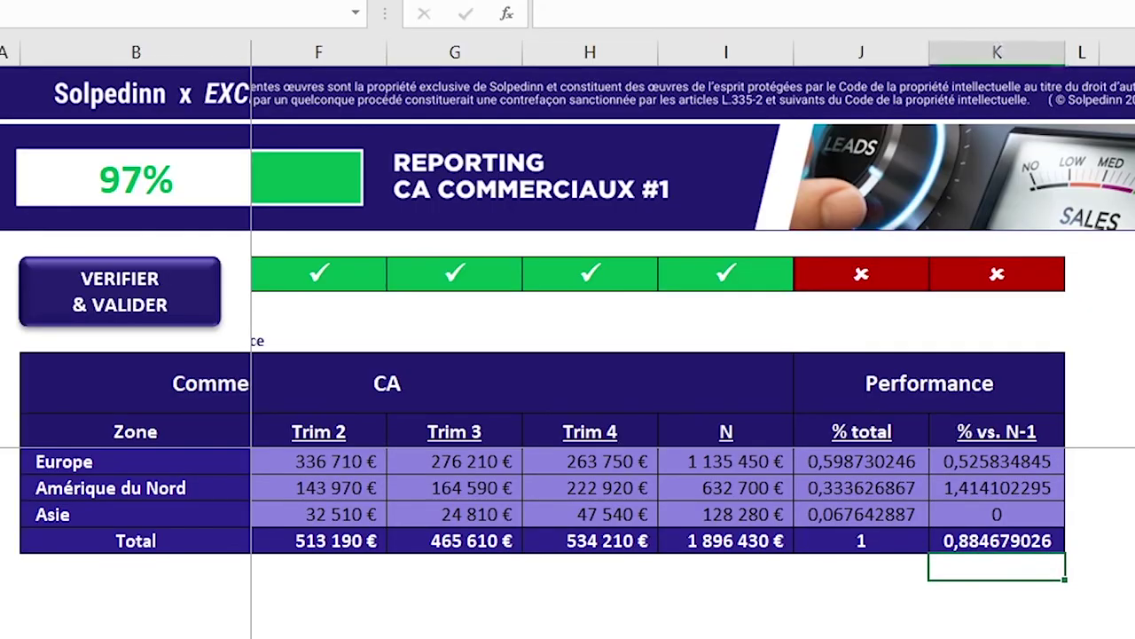
Apply the Pourcentage number format to the Europe, Amérique du Nord and Asie % total cells.
left_click(747, 485)
left_click(938, 601)
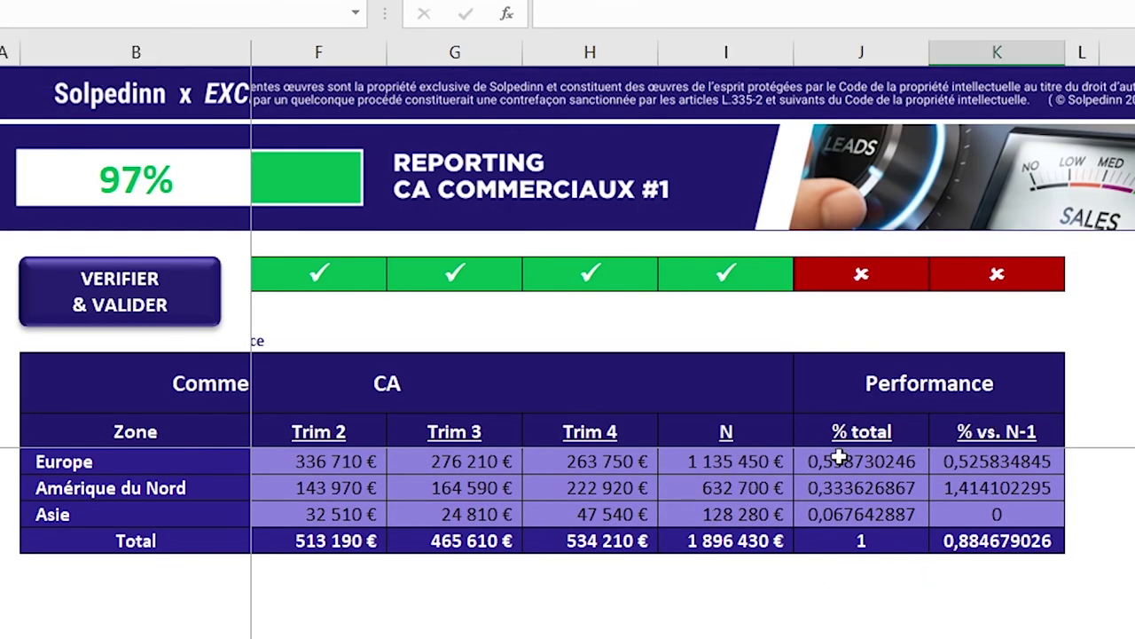
left_click_drag(836, 459, 980, 549)
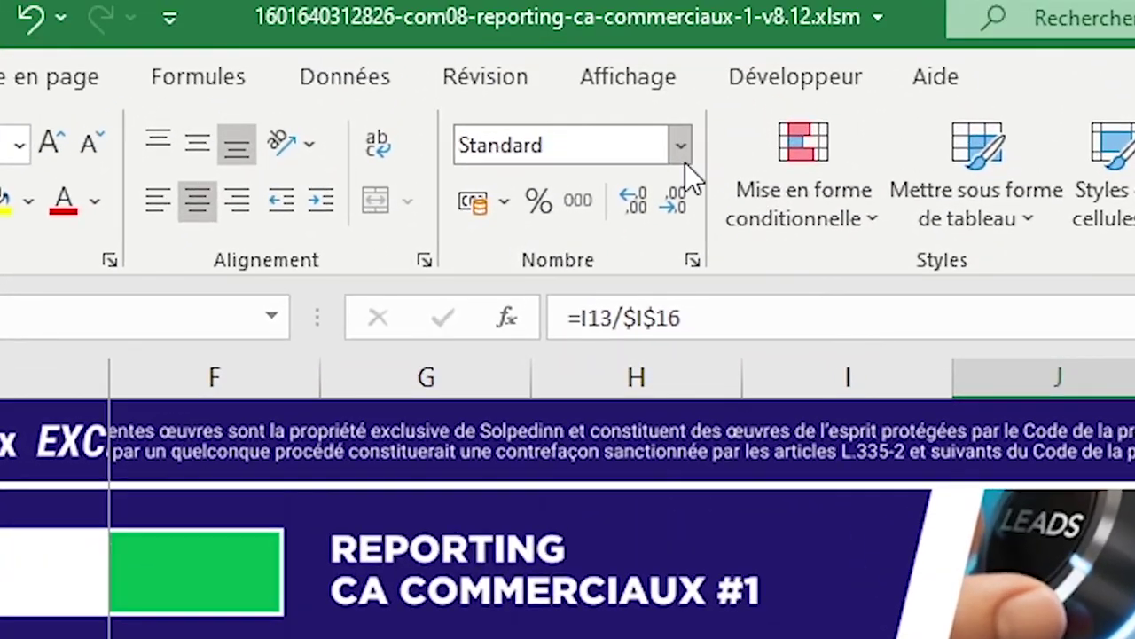
left_click(685, 162)
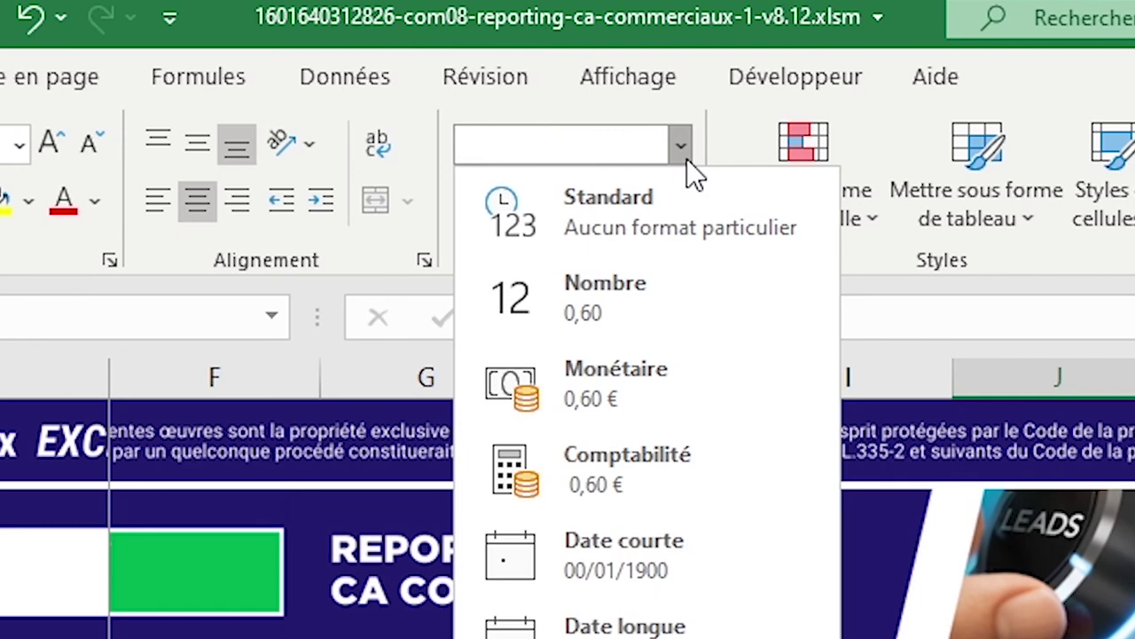
left_click(686, 159)
left_click(536, 217)
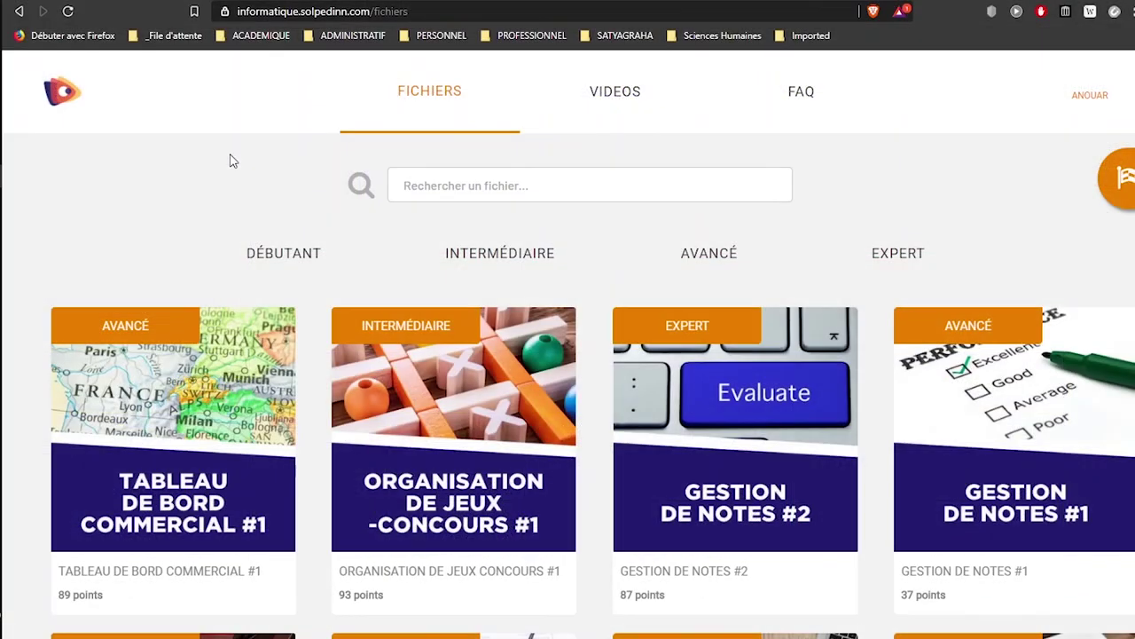
Go to Solpedinn's VIDEOS page and play the '6 - Fonction RANG' tutorial.
left_click(630, 95)
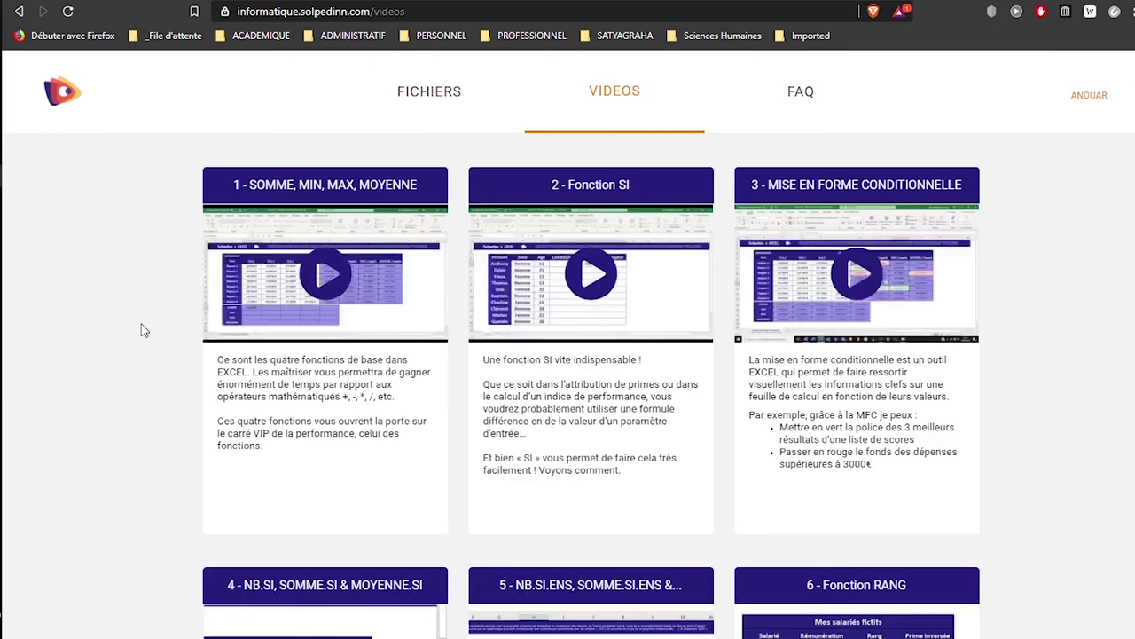
scroll(145, 330, "down", 5)
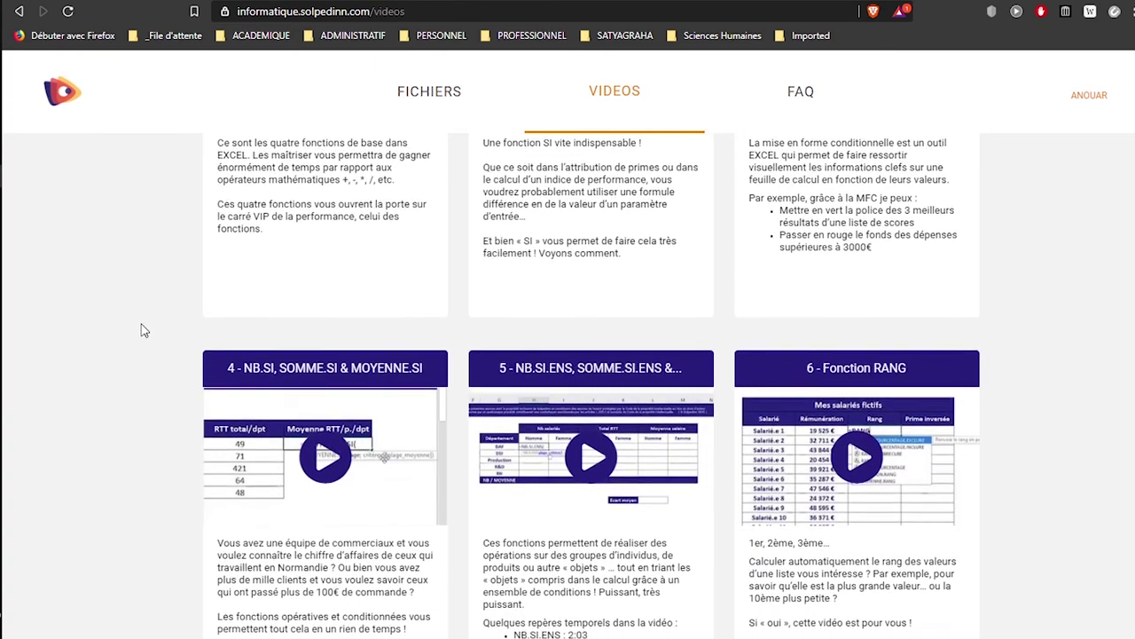
left_click(868, 376)
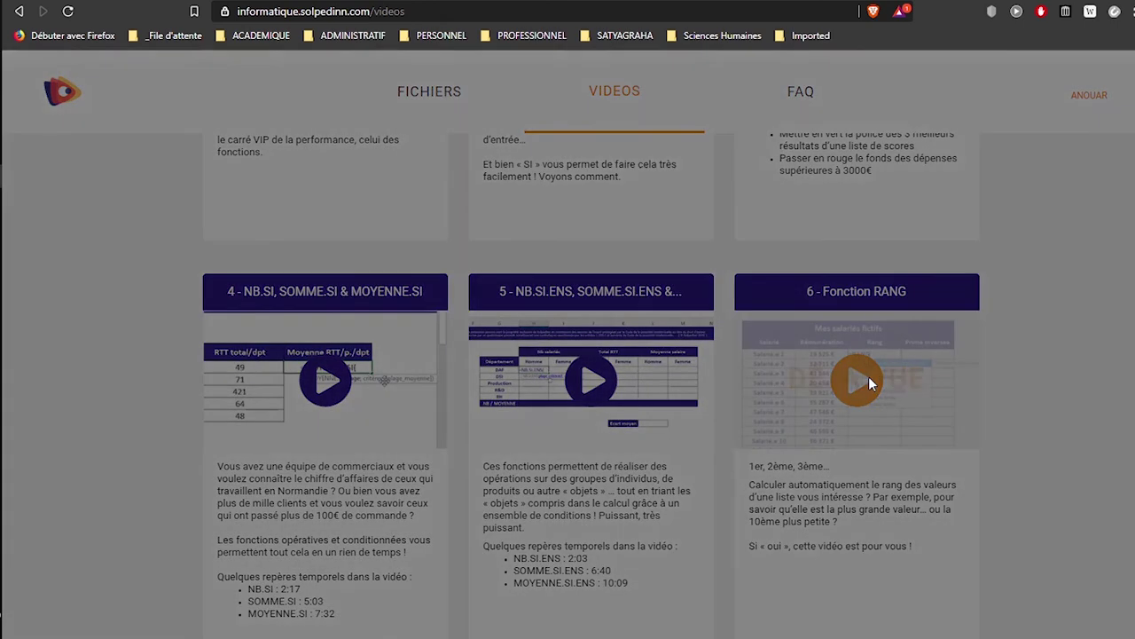